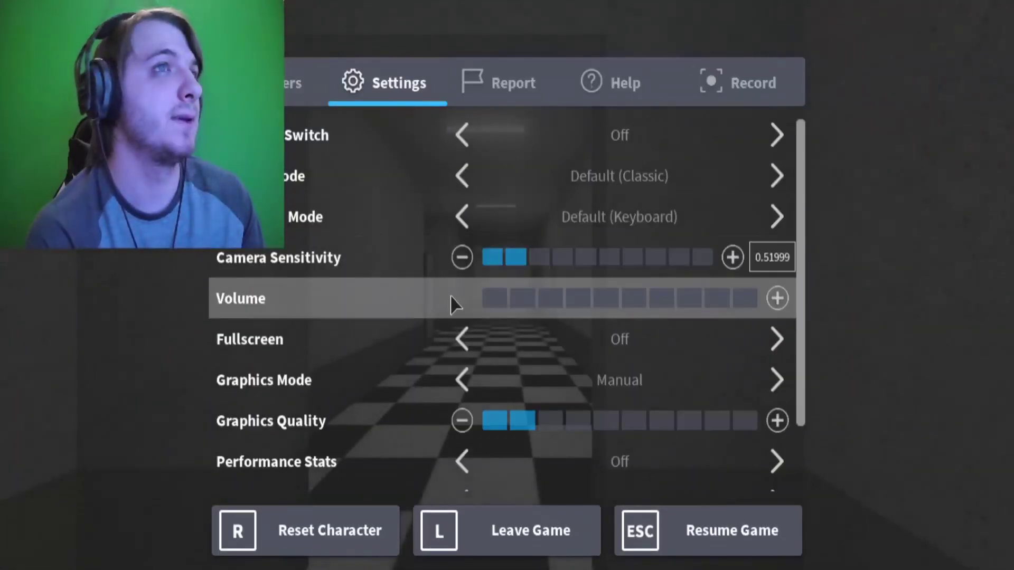
Raise the game volume by one step in the Roblox settings menu
left_click(489, 292)
key("Escape")
Walk the checkered hallway past the shelf and side room to the far end
key("w")
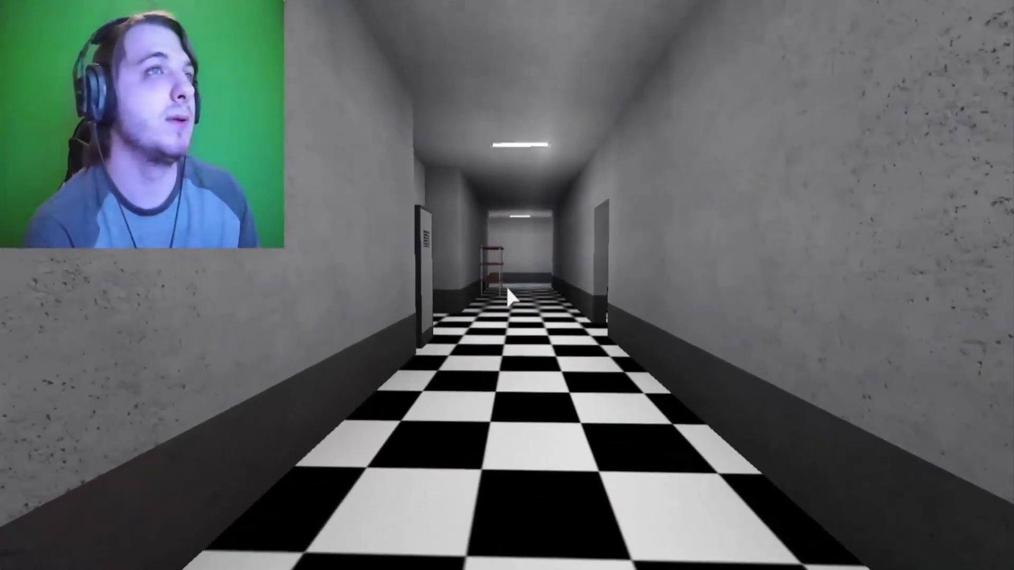
key("w")
key("w")
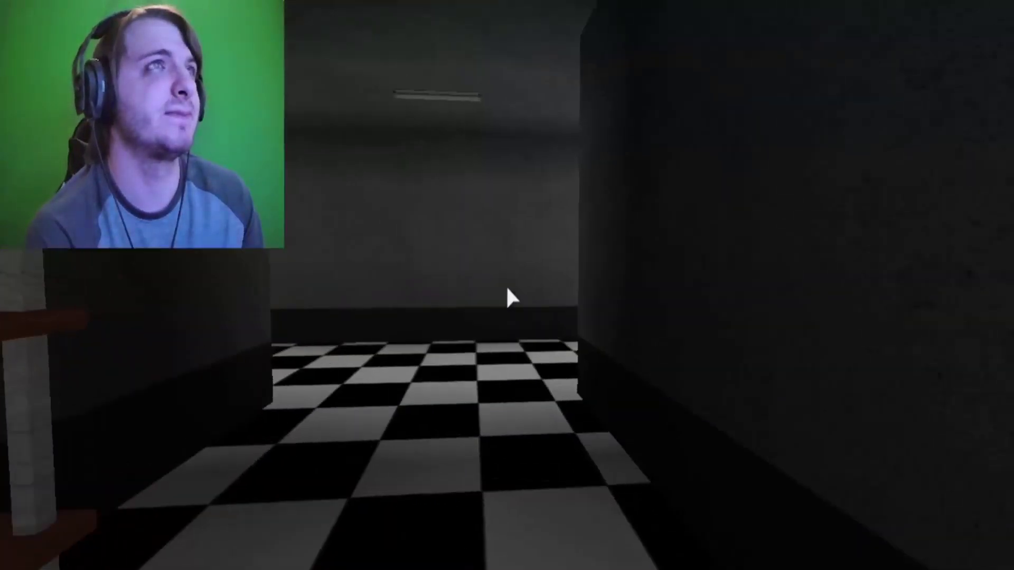
key("w")
key("w")
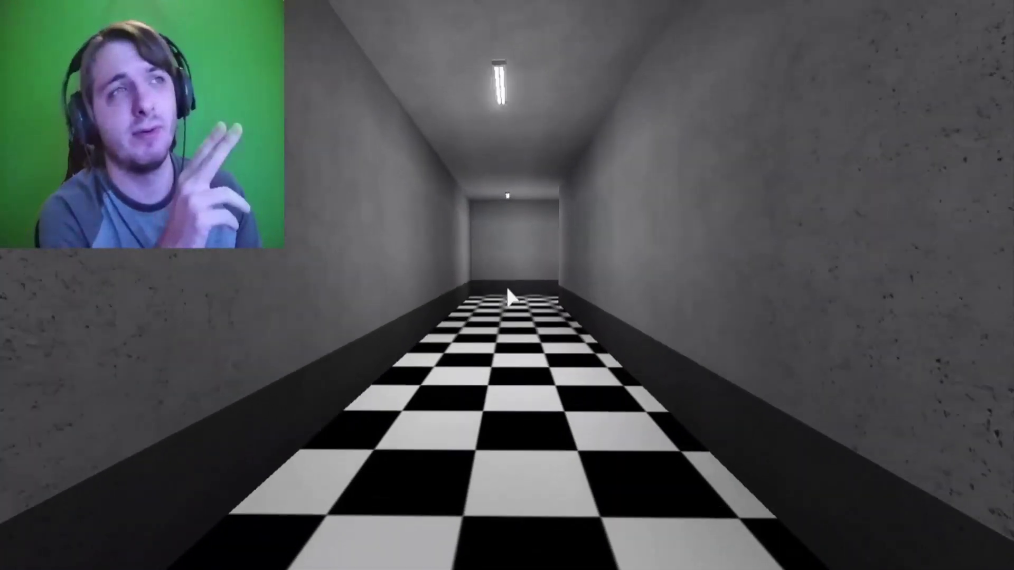
key("w")
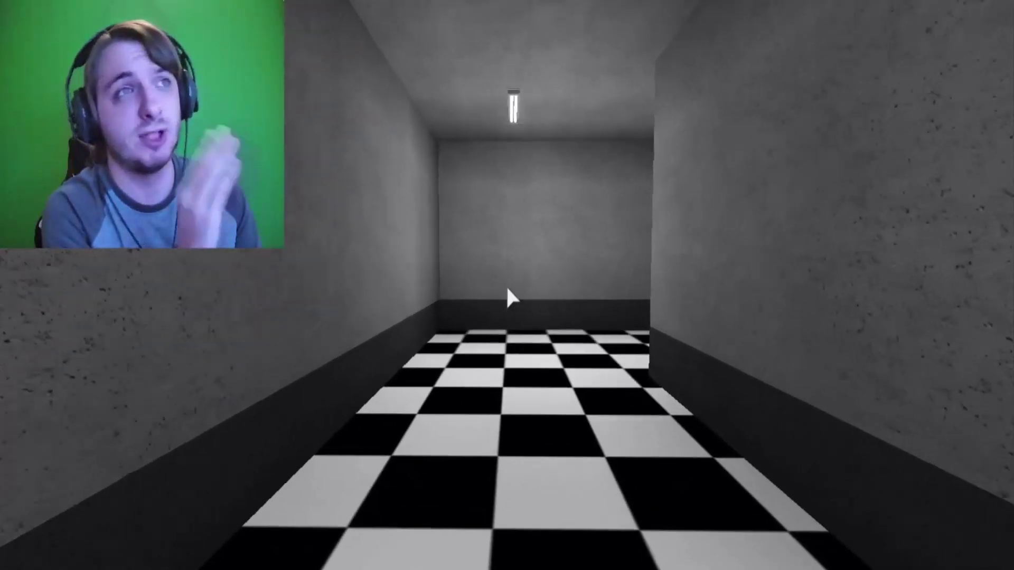
key("w")
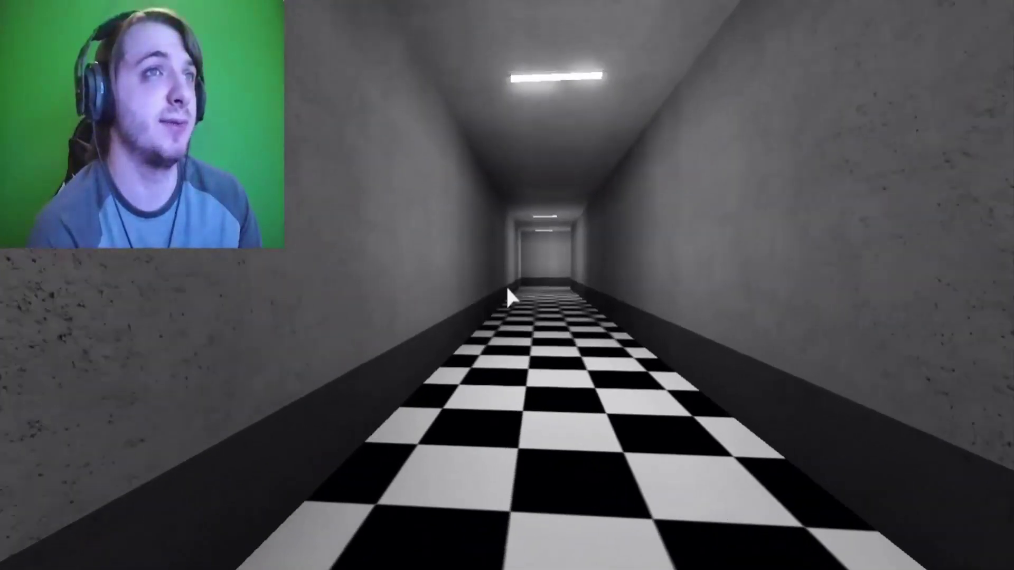
key("w")
key("w")
Turn down the long hallway, enter the side corridor and pass its end doorway
key("Right")
key("w")
key("w")
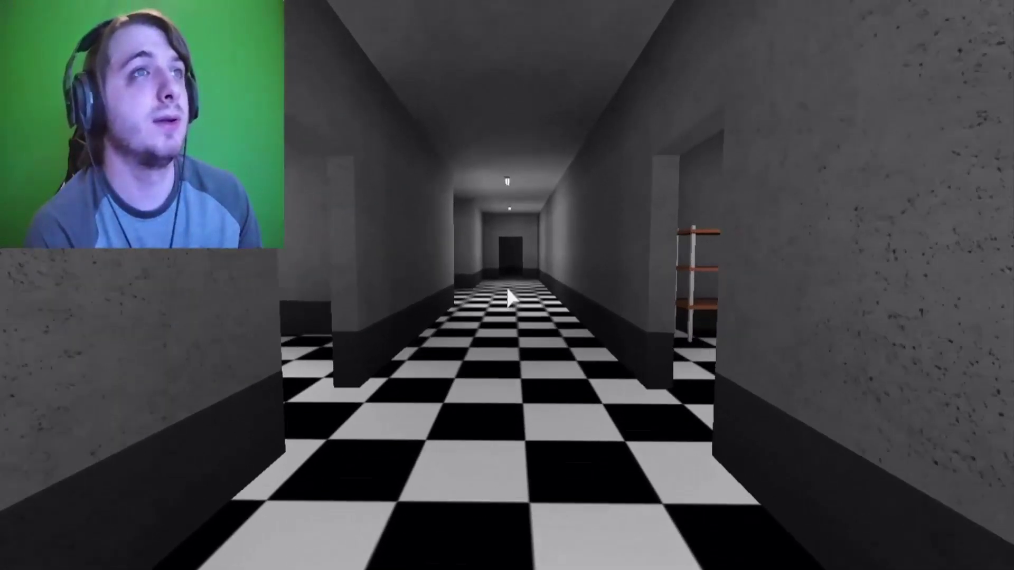
key("Right")
key("Left")
key("w")
key("w")
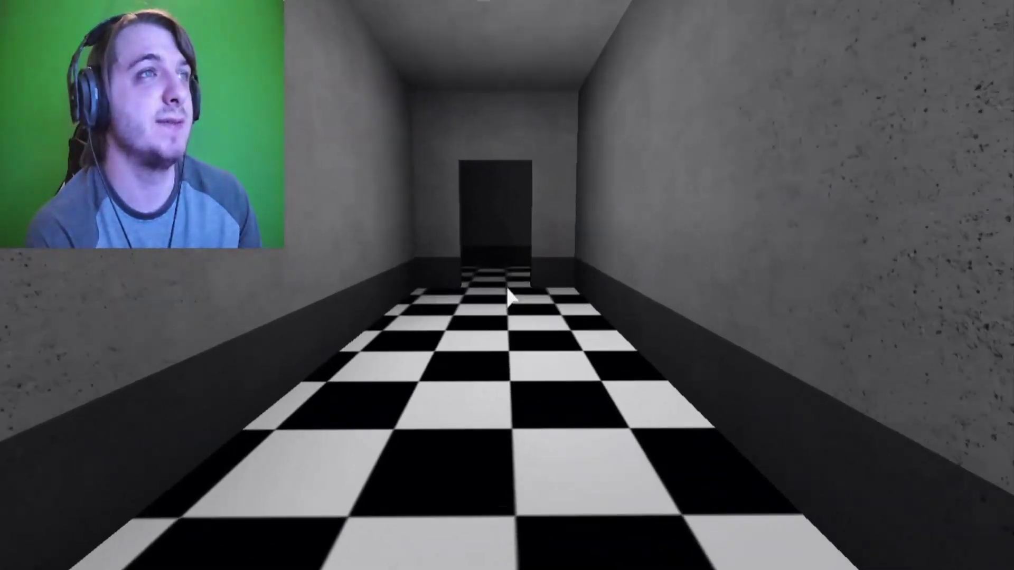
key("w")
Follow the long corridor right, then pass the side doorway into the narrow corridor
key("Right")
key("w")
key("Up")
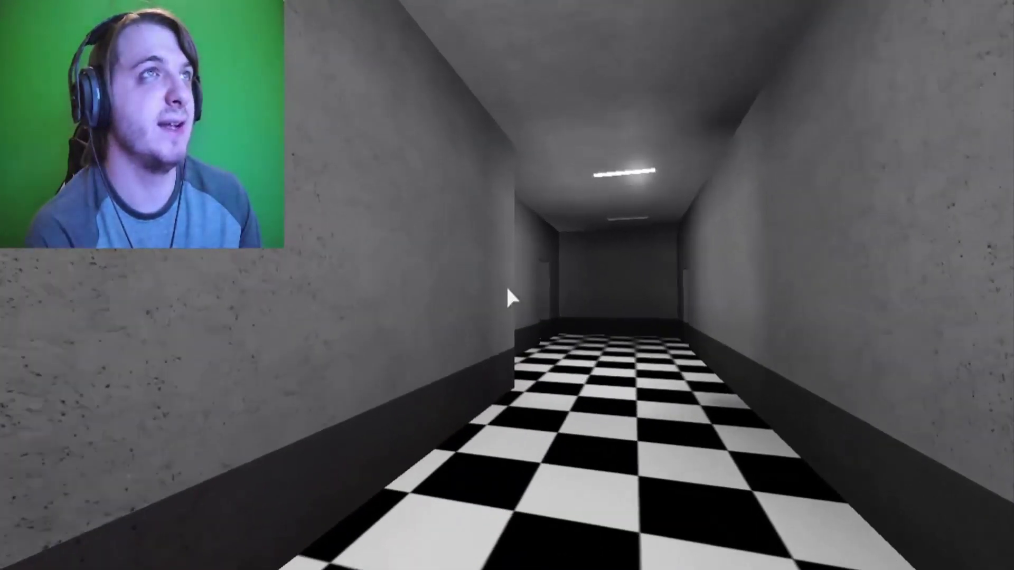
key("w")
key("w")
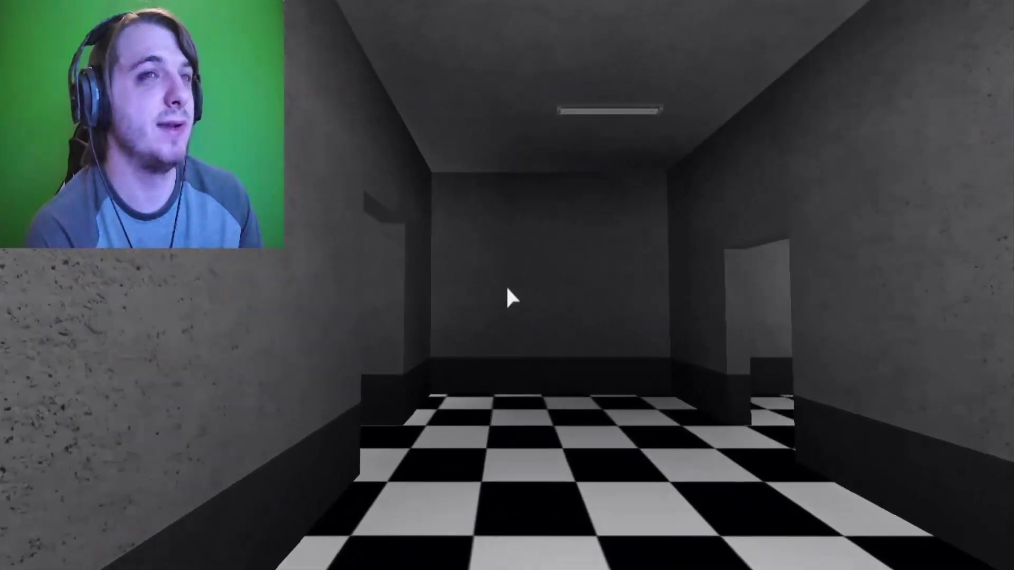
key("Right")
key("w")
key("Left")
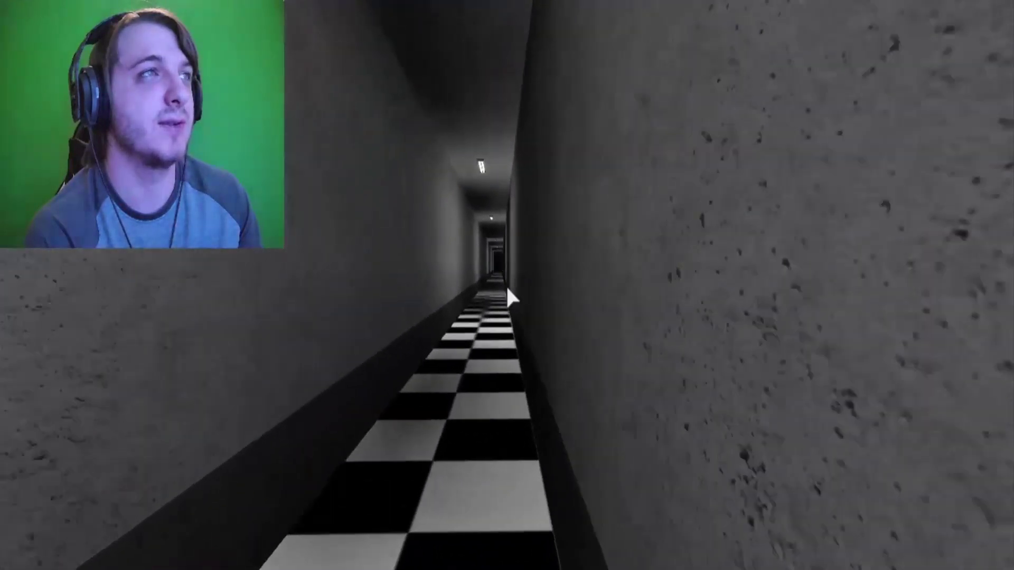
key("w")
key("w")
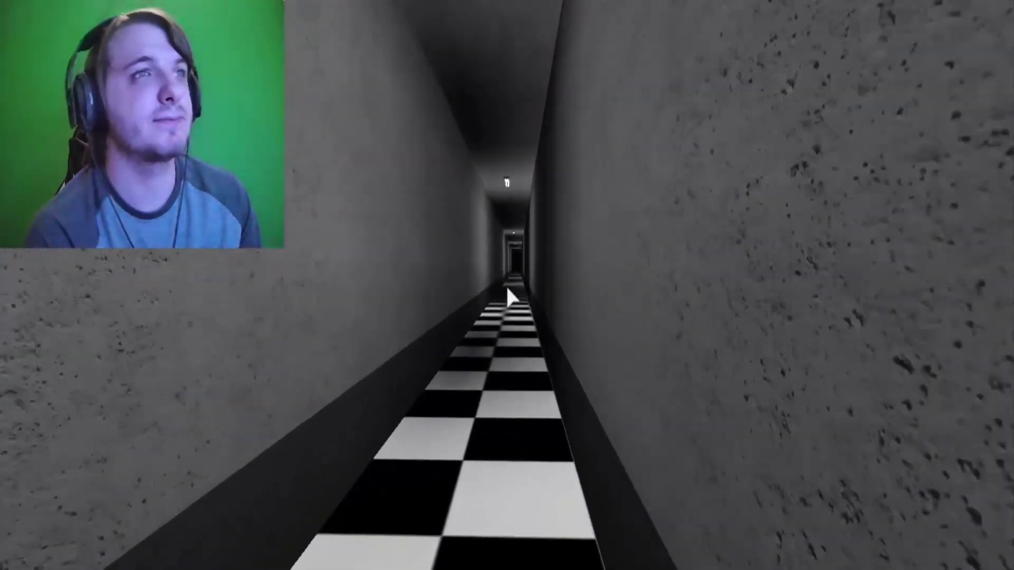
key("w")
Walk down the narrow corridor under the ceiling light as it goes dark
key("w")
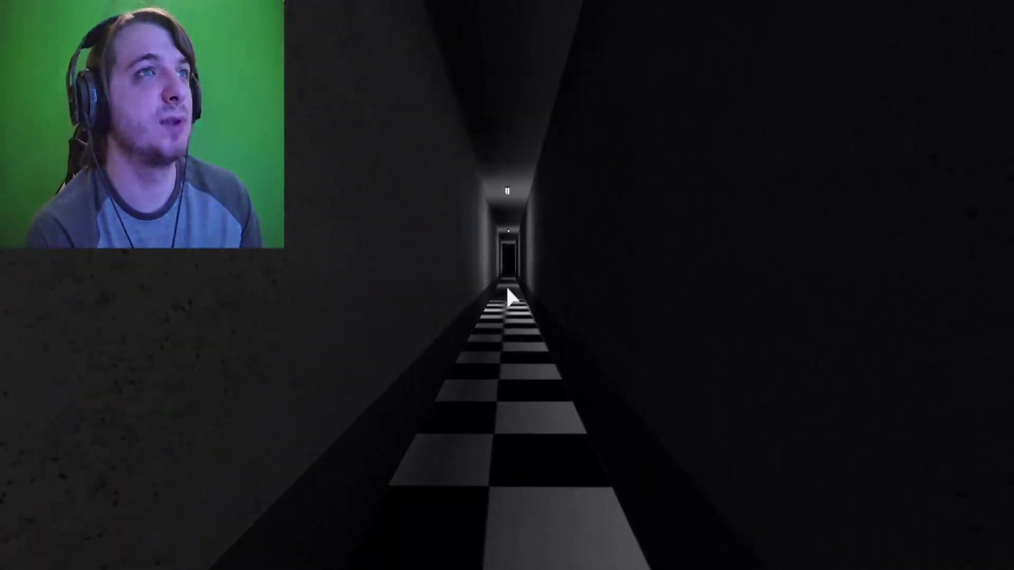
key("w")
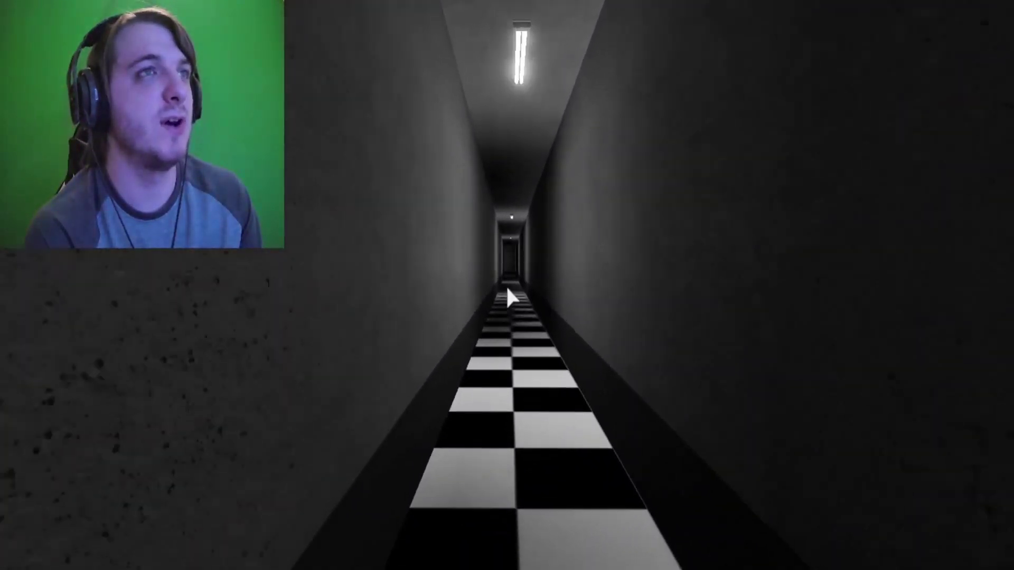
key("w")
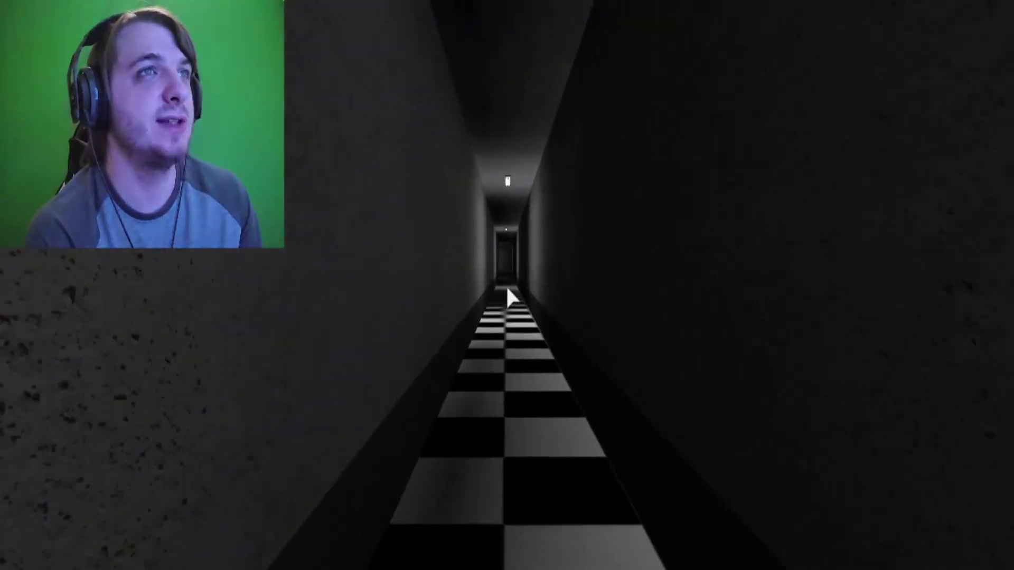
key("w")
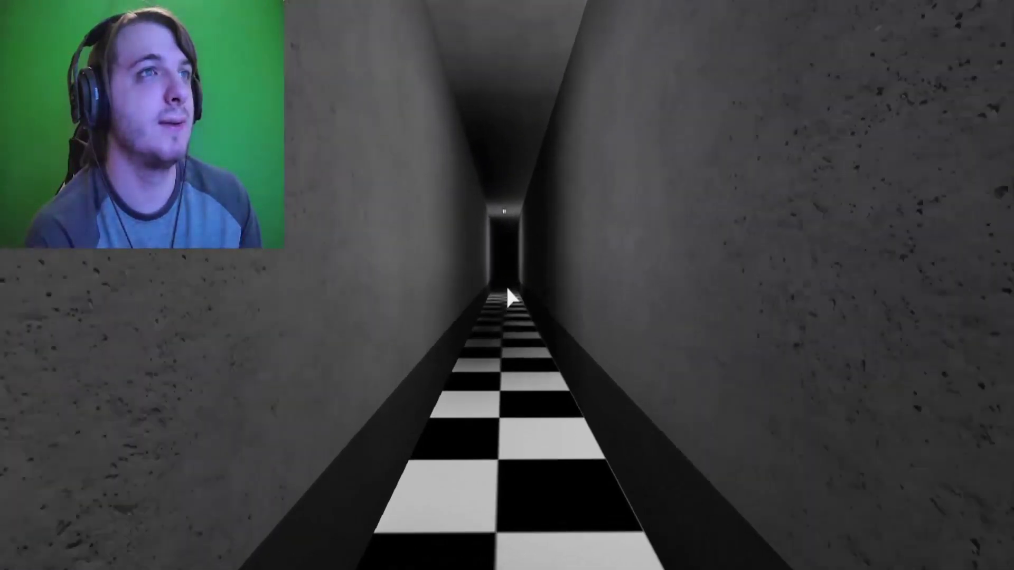
key("w")
key("w")
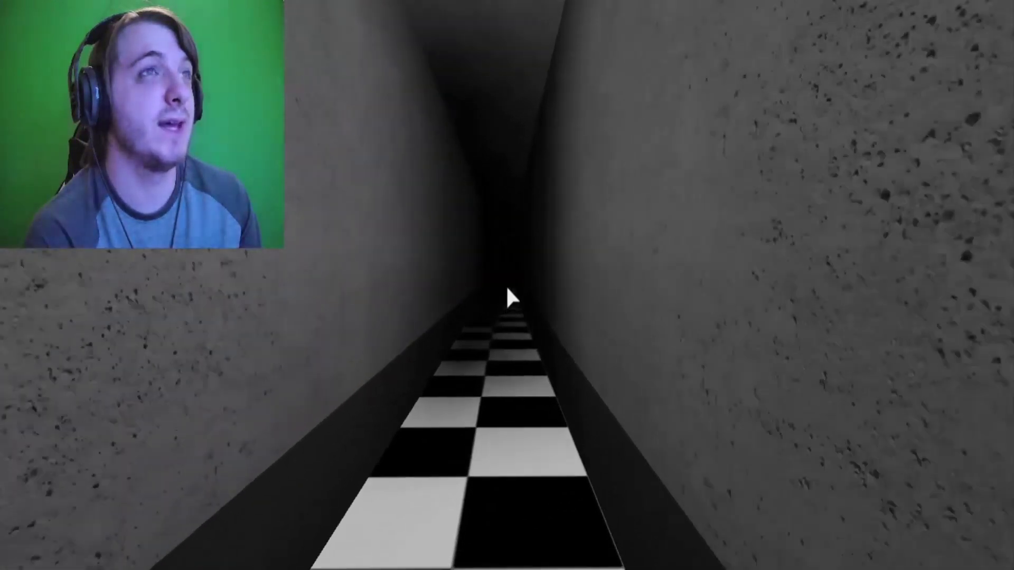
Push through the dark stretch past the wooden bookcase into the end room
key("w")
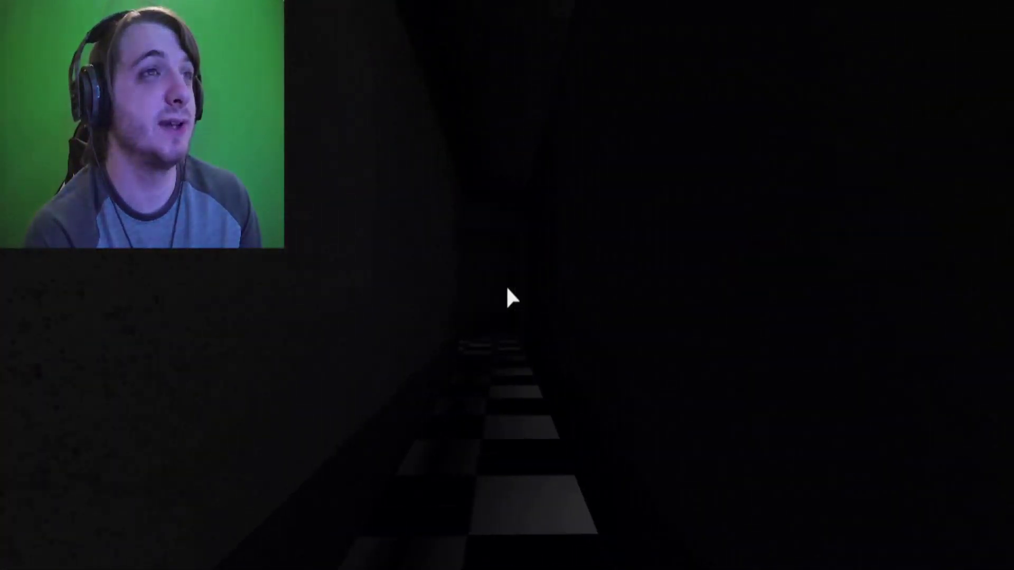
key("w")
key("w")
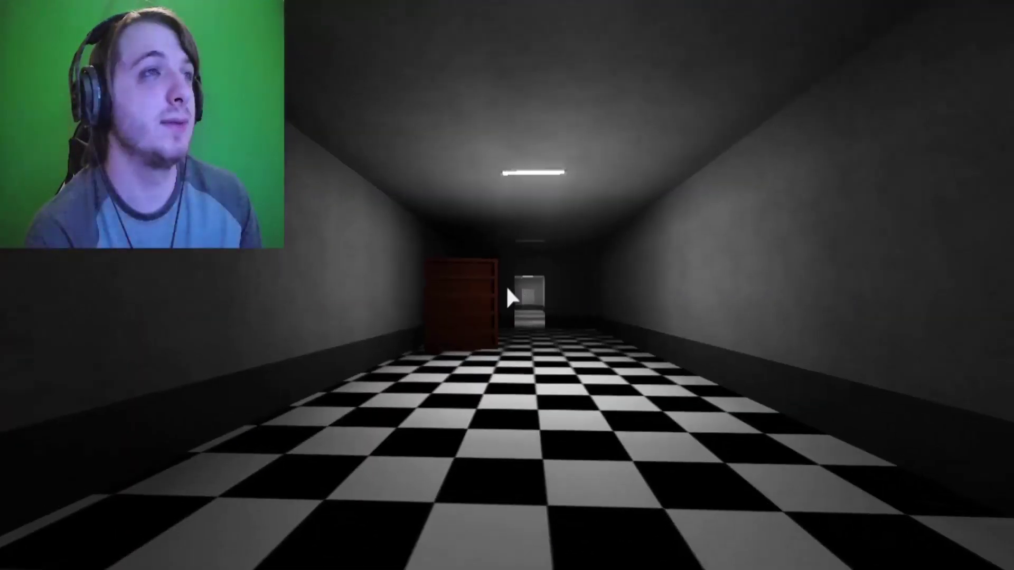
key("w")
key("w")
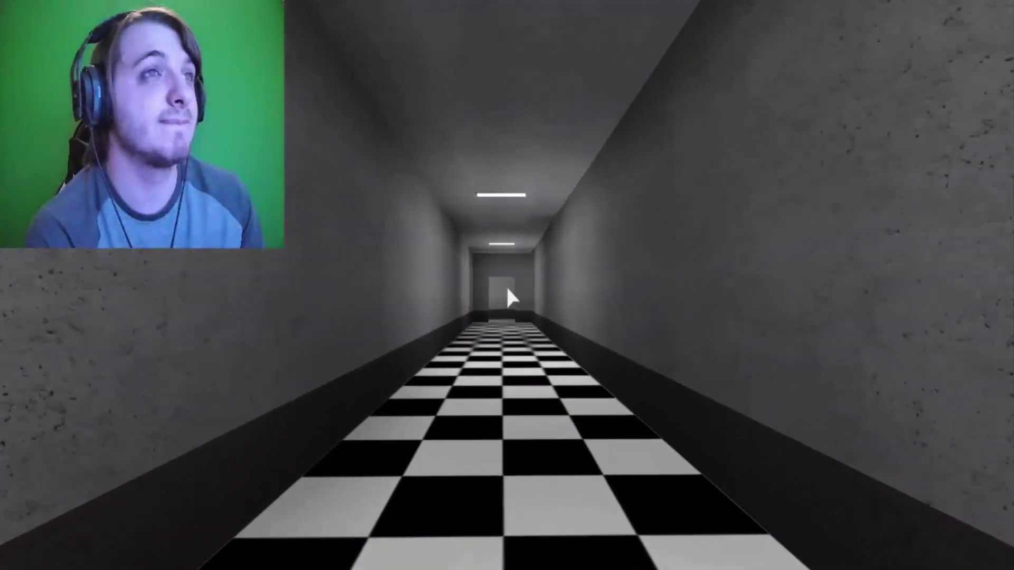
key("Right")
key("Left")
key("w")
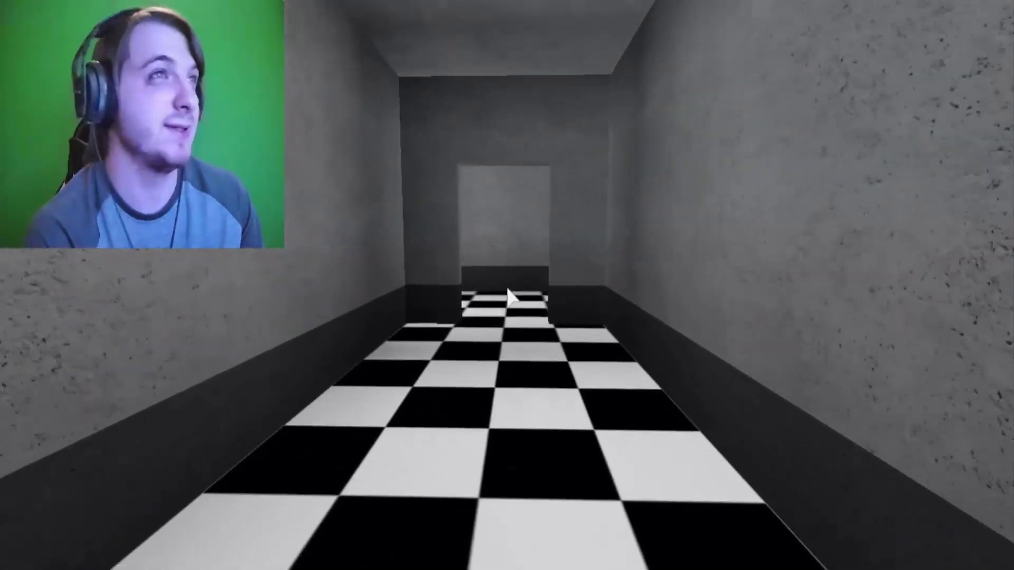
key("Left")
key("Left")
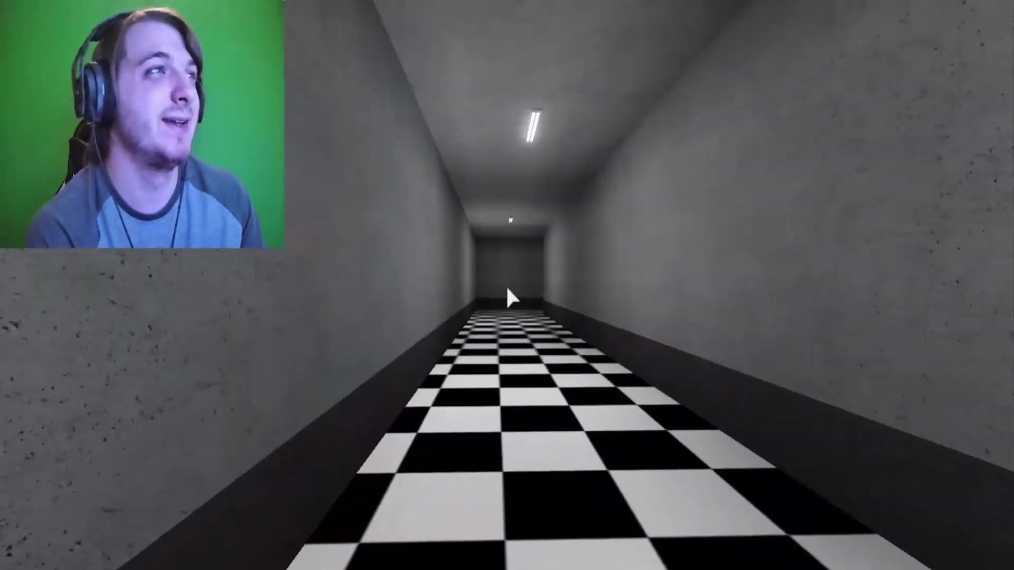
Cross the next dark corridor toward the lit room and enter the lit corridor
key("w")
key("w")
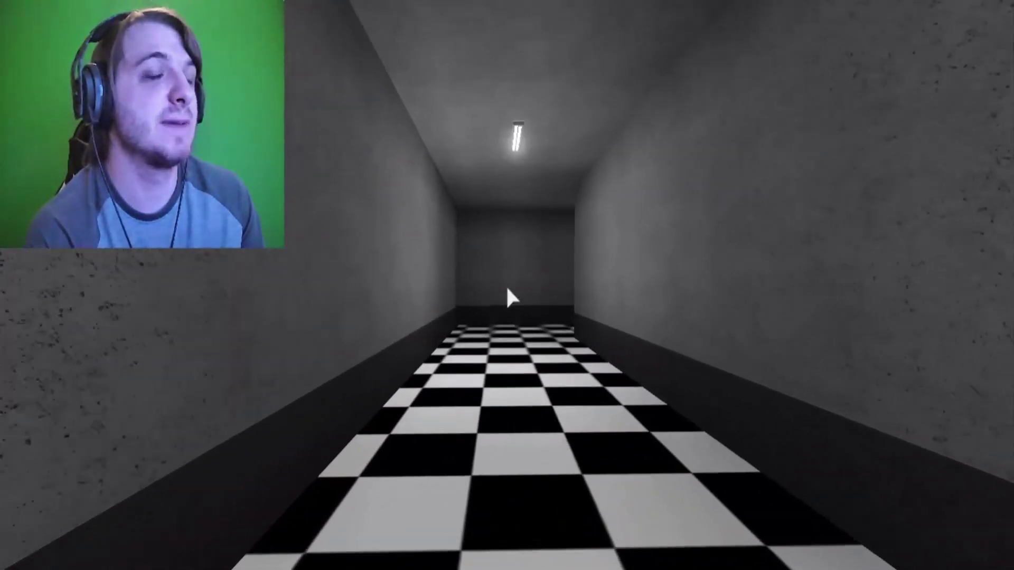
key("Right")
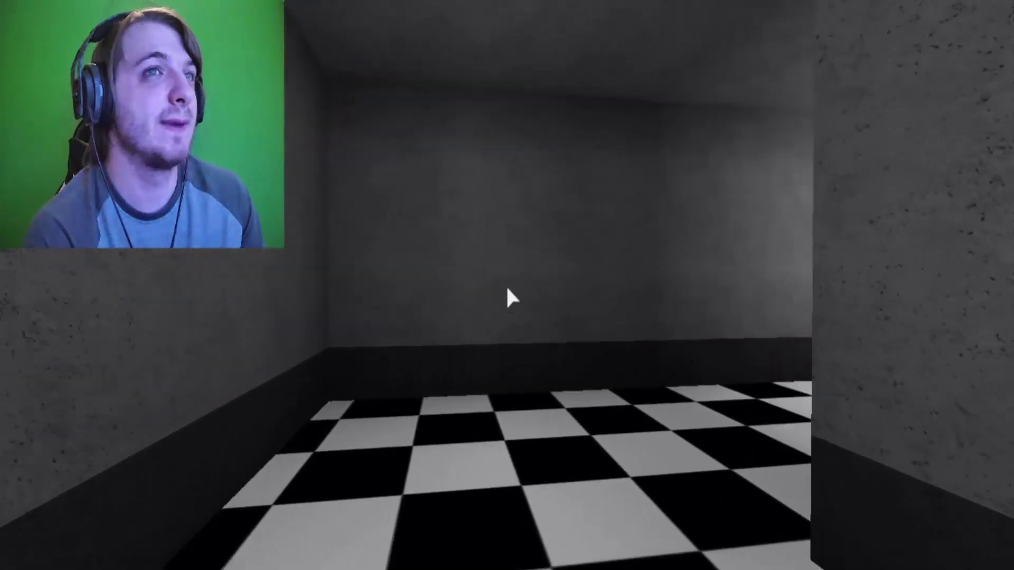
key("w")
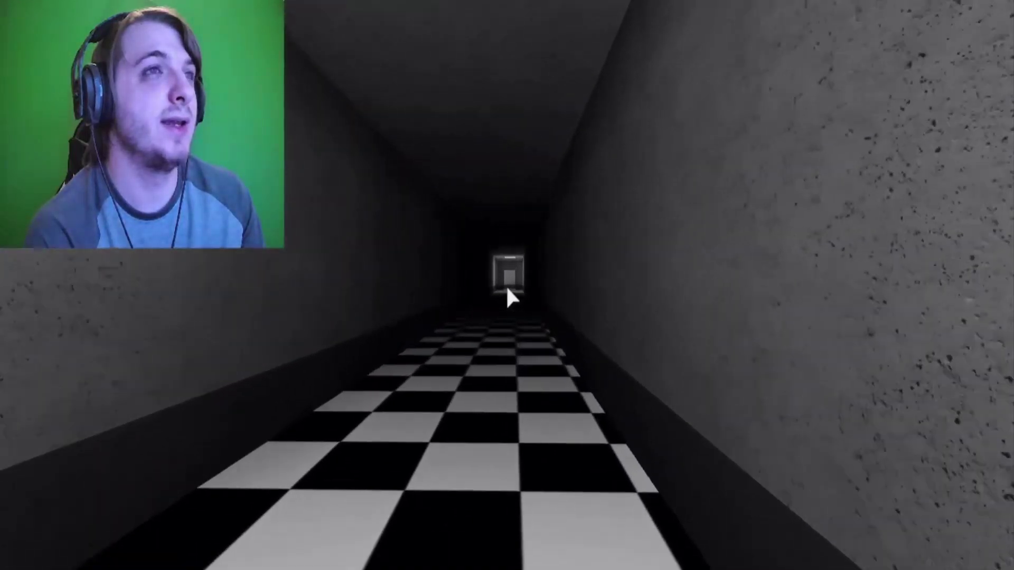
key("w")
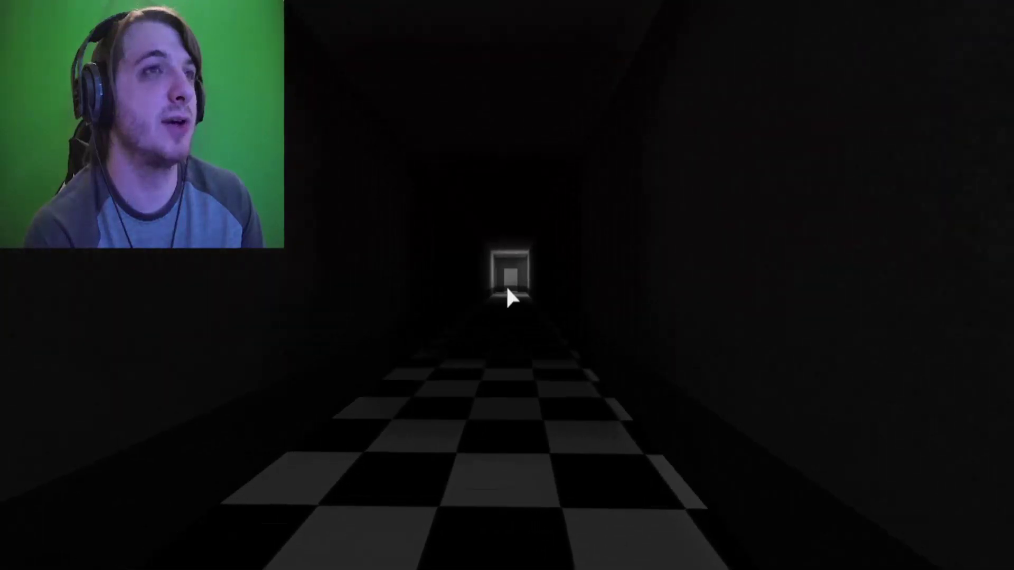
key("w")
key("w")
key("w")
key("w")
key("w")
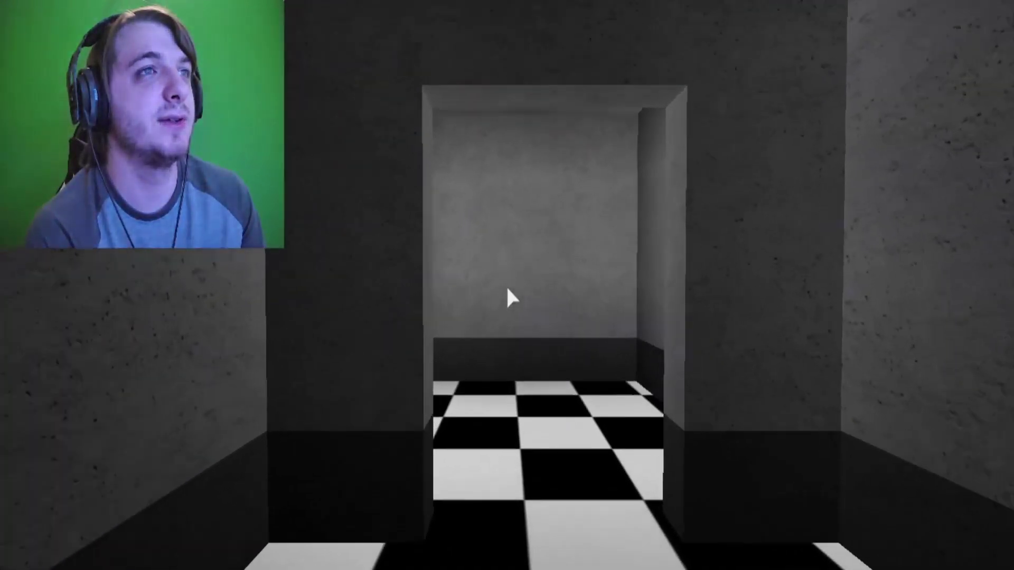
Check the side doorway, then walk the checkered corridor to the dark window
key("w")
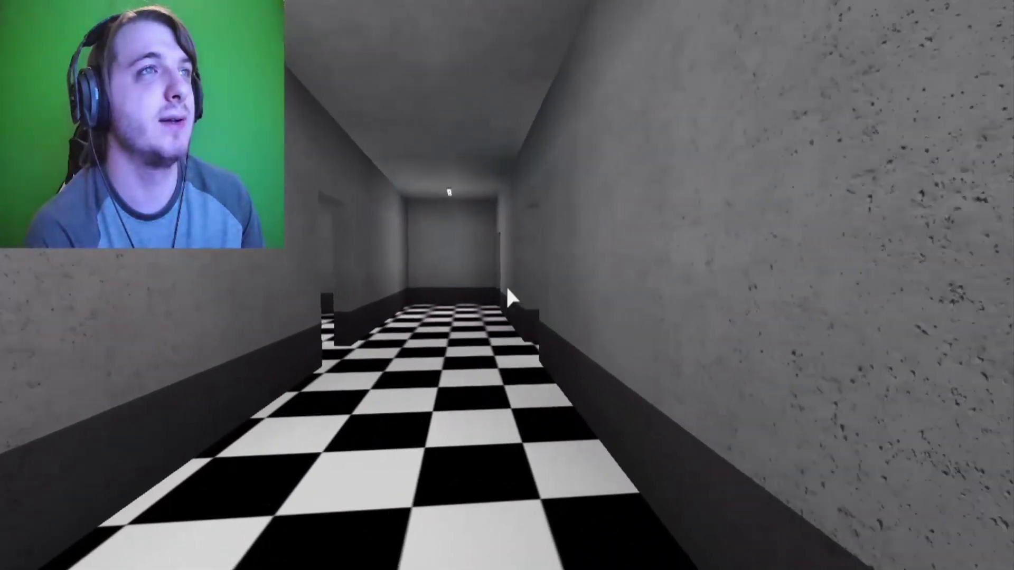
key("w")
key("w")
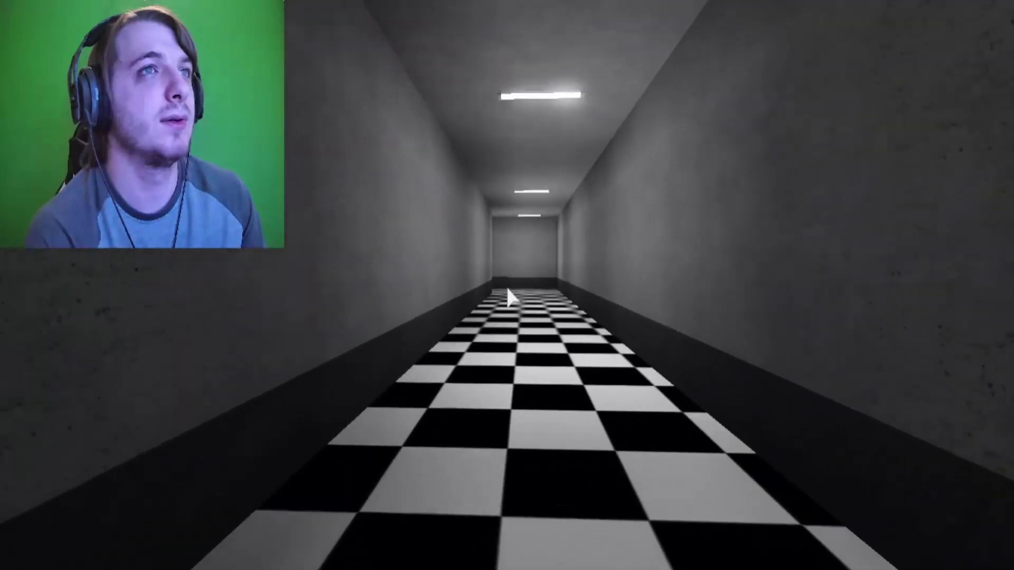
key("w")
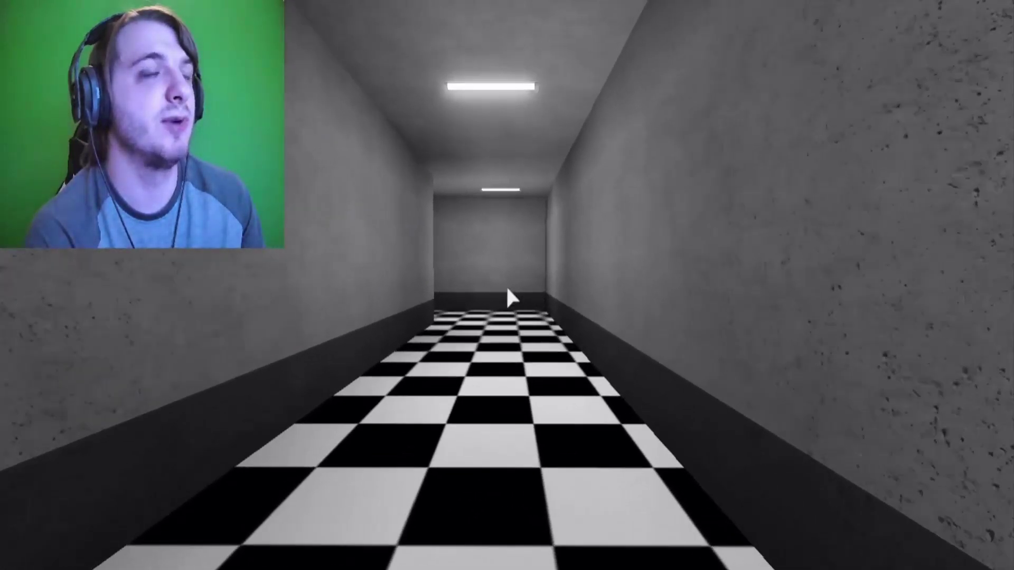
key("w")
key("w")
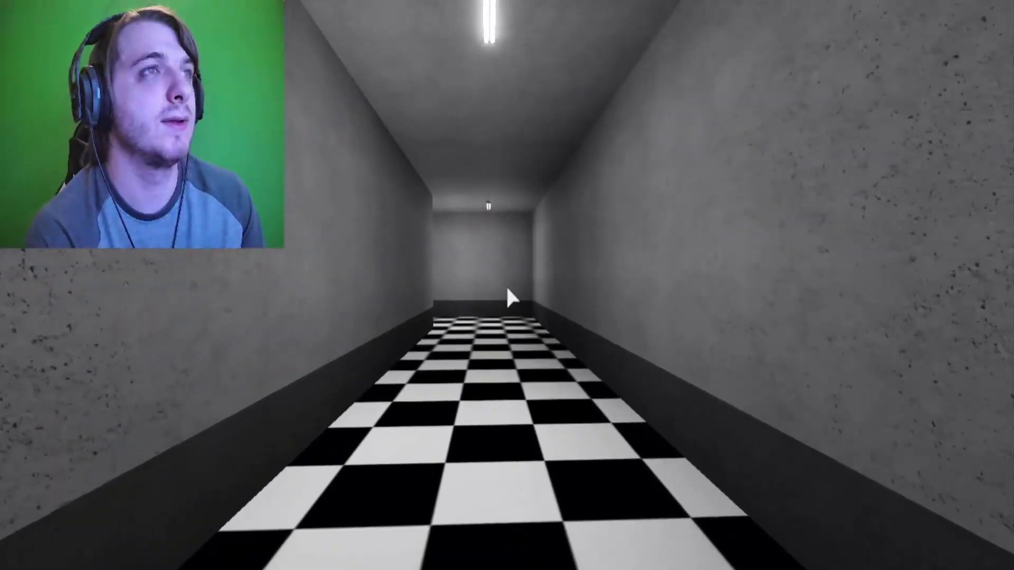
key("w")
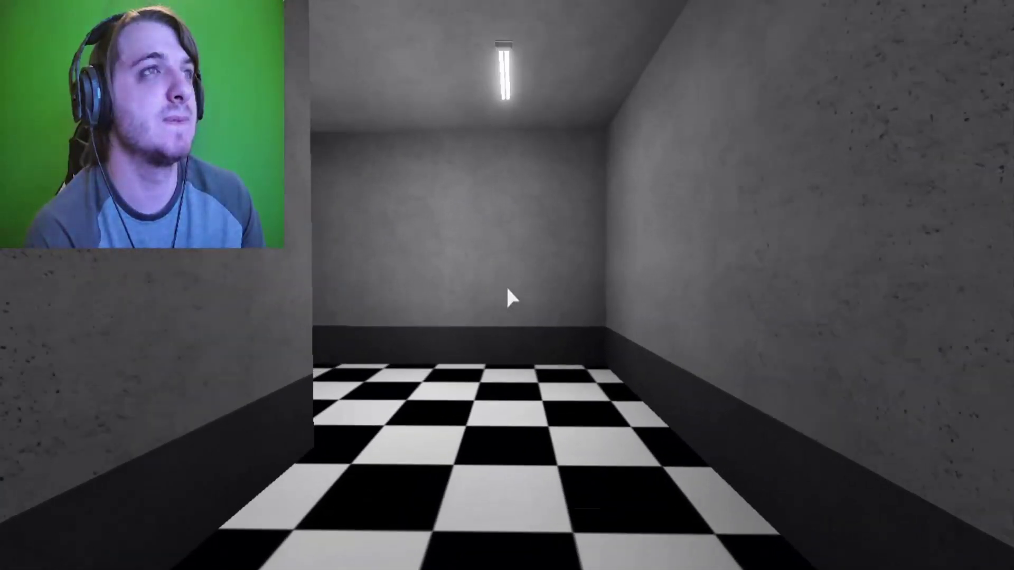
key("w")
key("w")
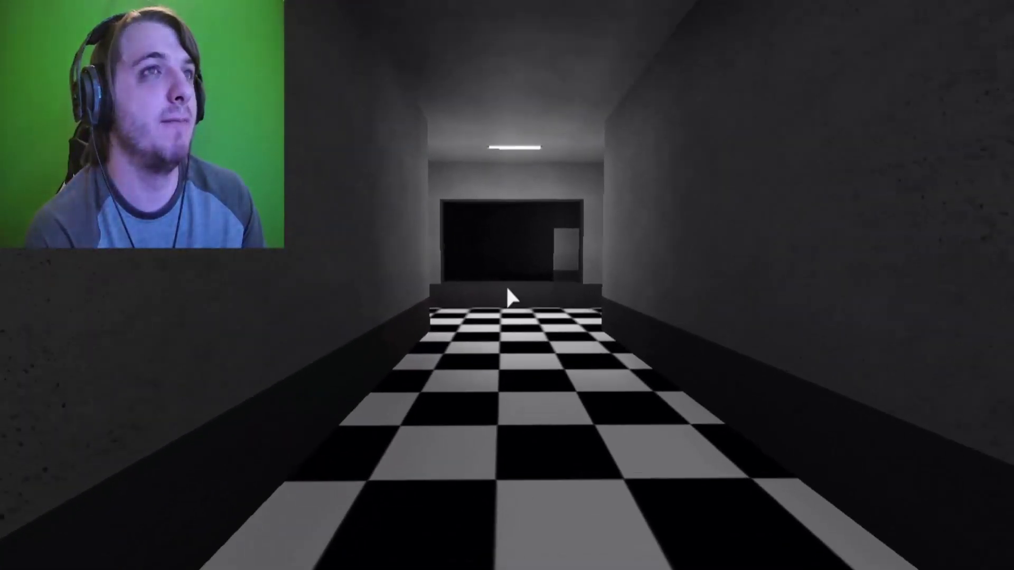
key("w")
key("w")
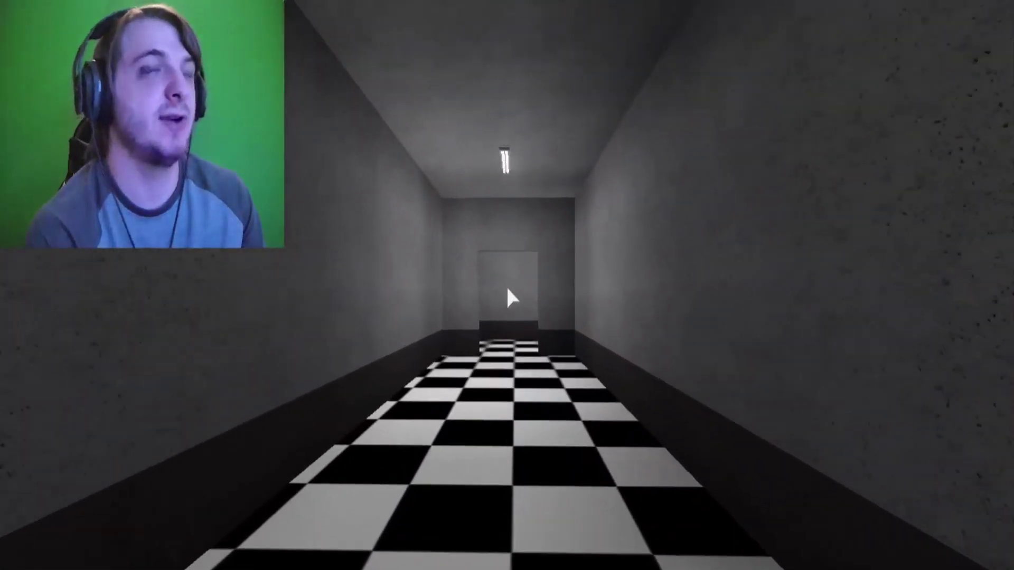
Enter the long corridor, walk past the lockers and through the side doorway
key("w")
key("w")
key("a")
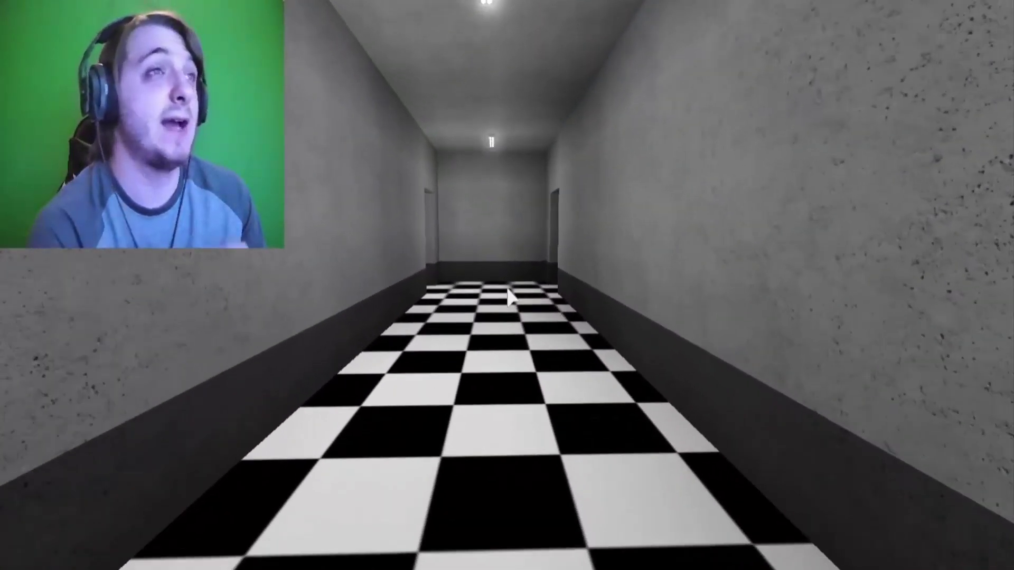
key("w")
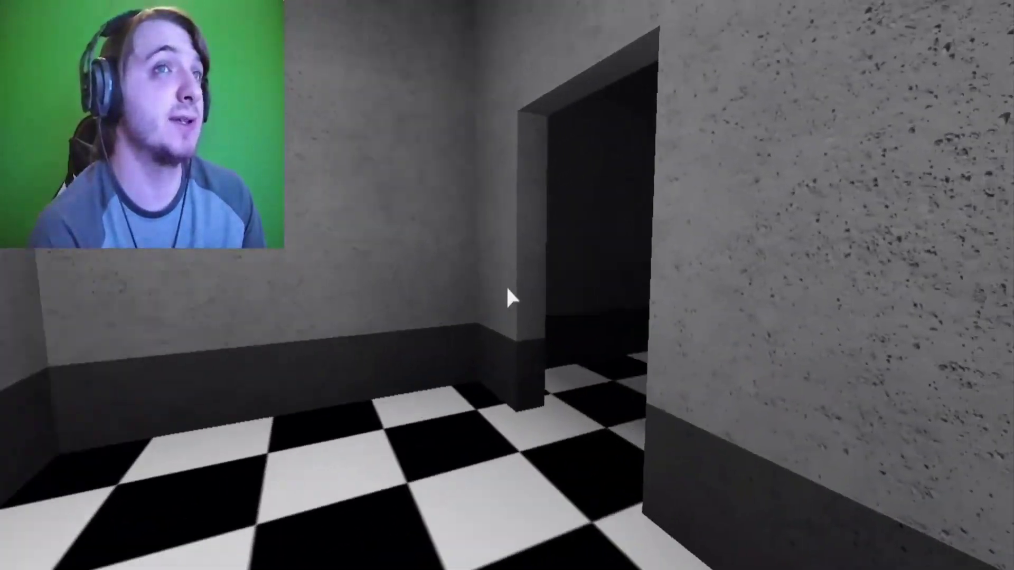
key("a")
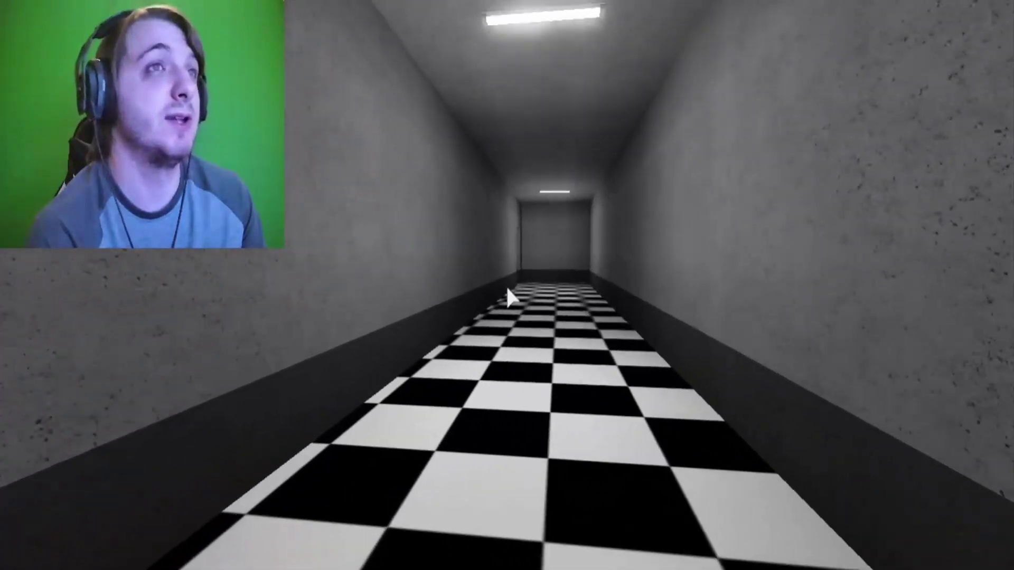
key("a")
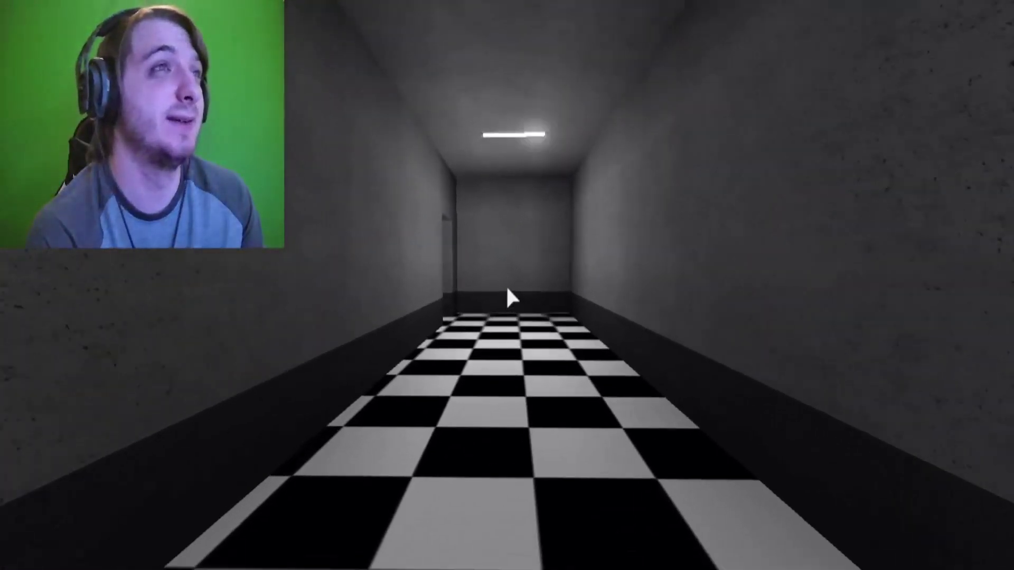
Round the corner past the dark window and pass through the side doorways
key("w")
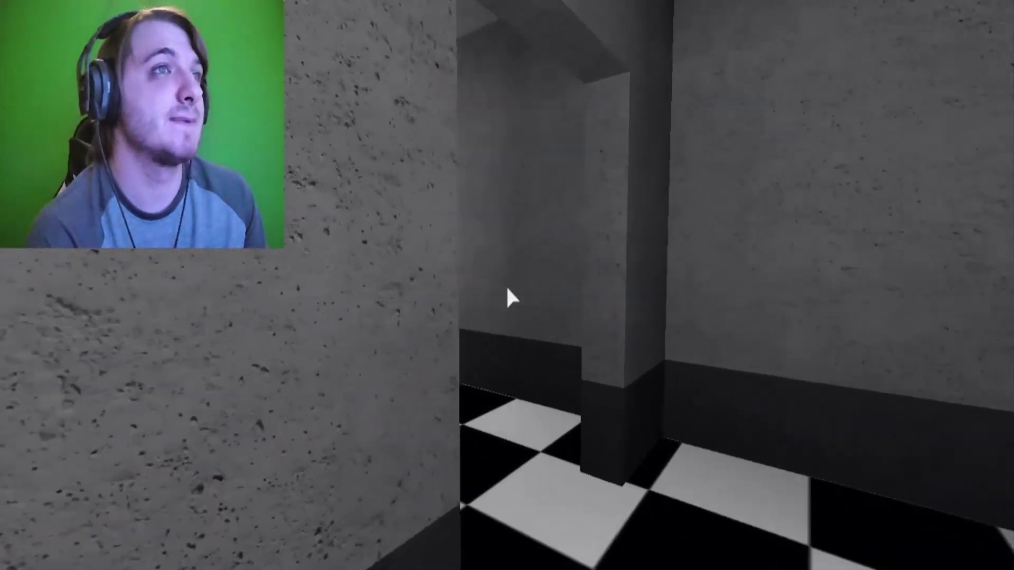
key("w")
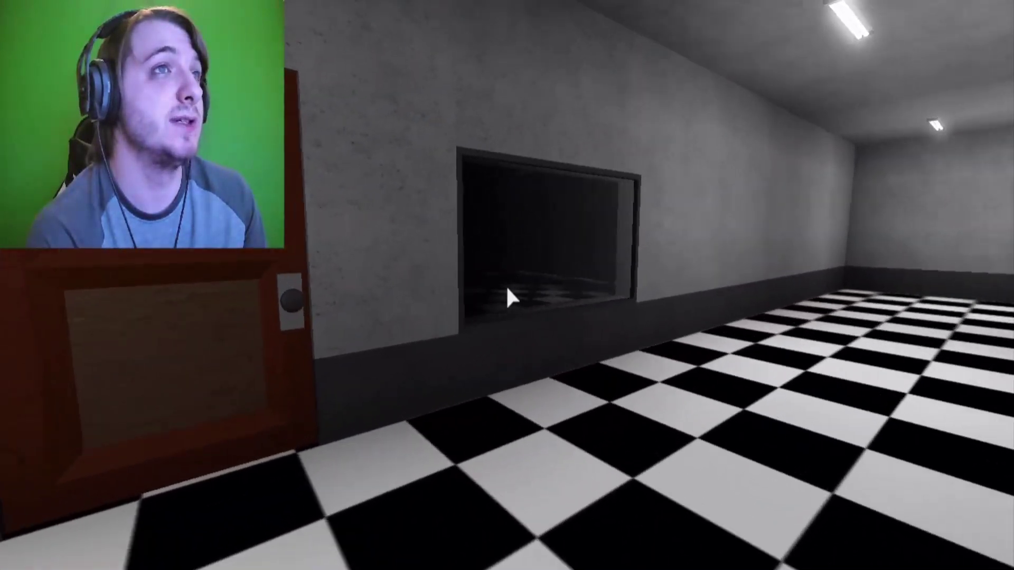
key("w")
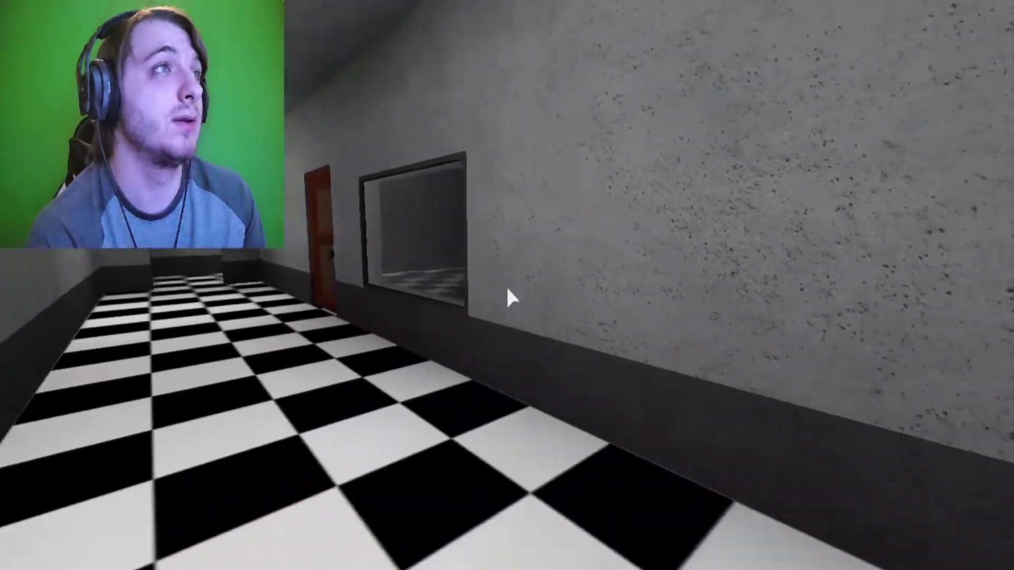
key("w")
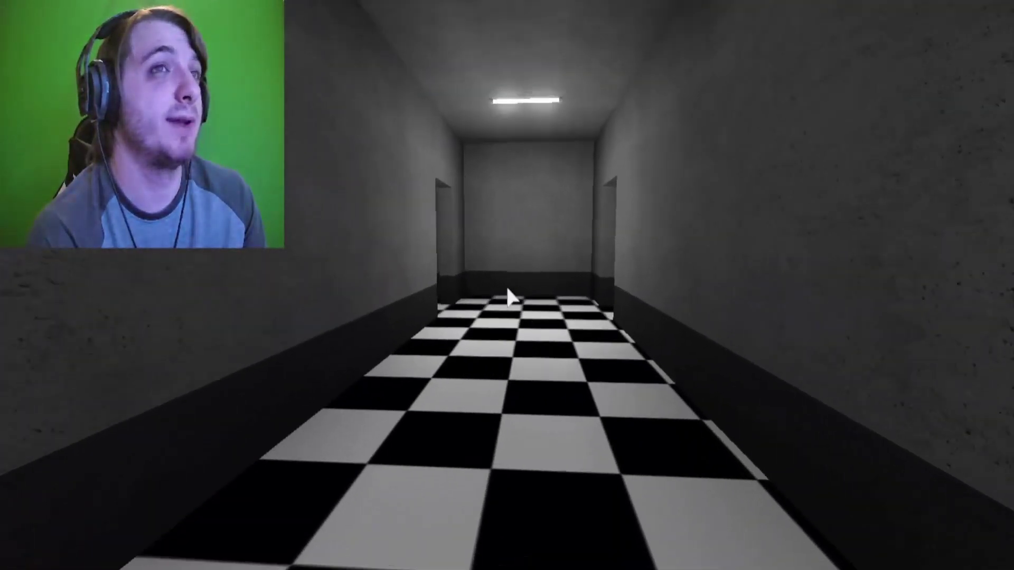
key("w")
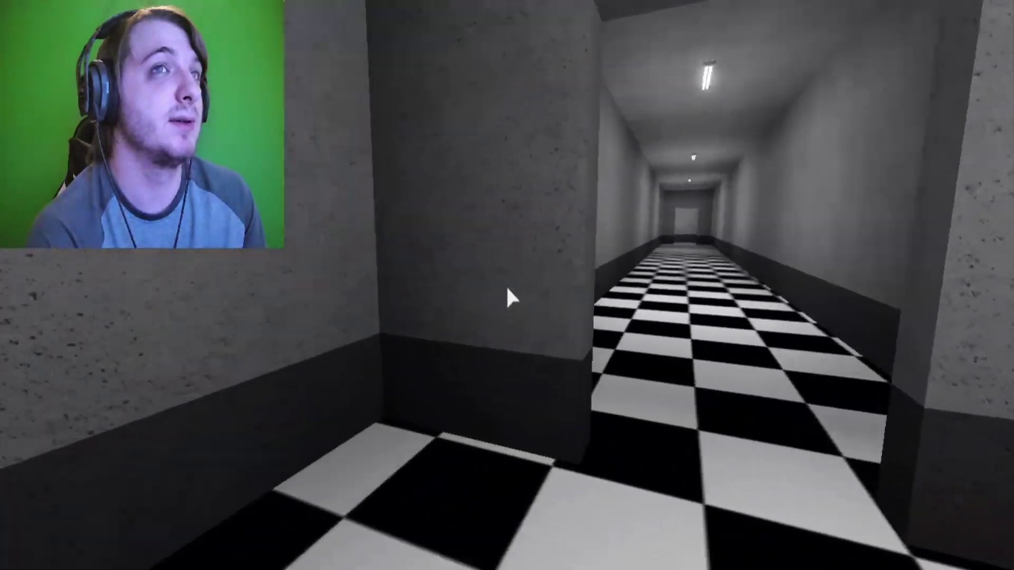
key("w")
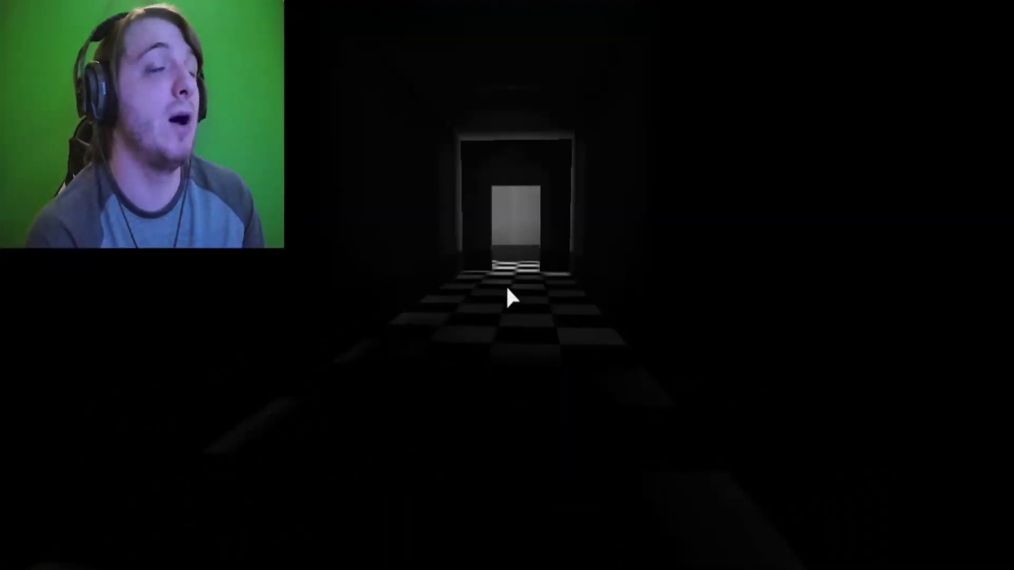
Walk the lit corridor to its end doorway and enter the shelf room
key("w")
key("w")
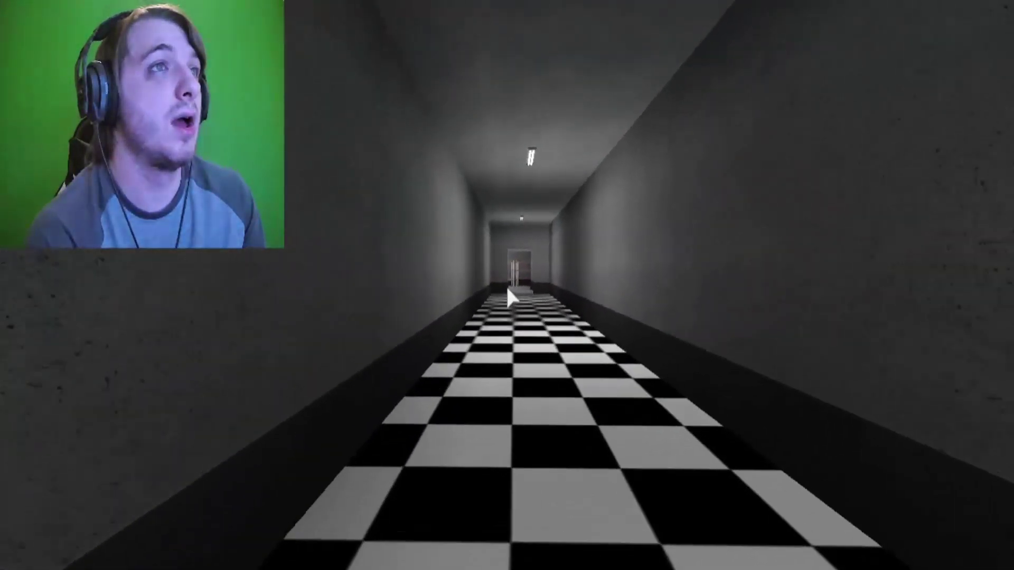
key("w")
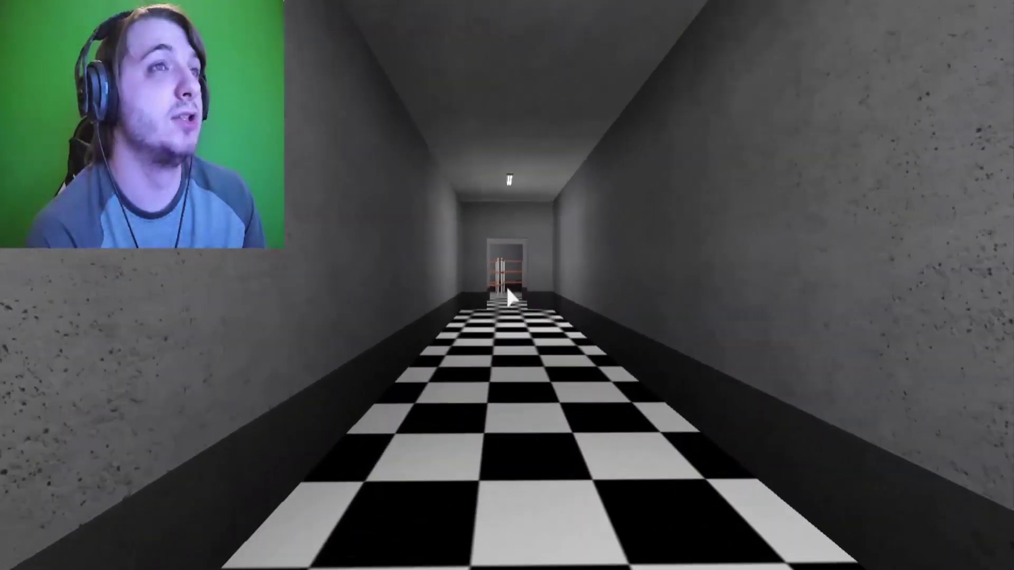
key("w")
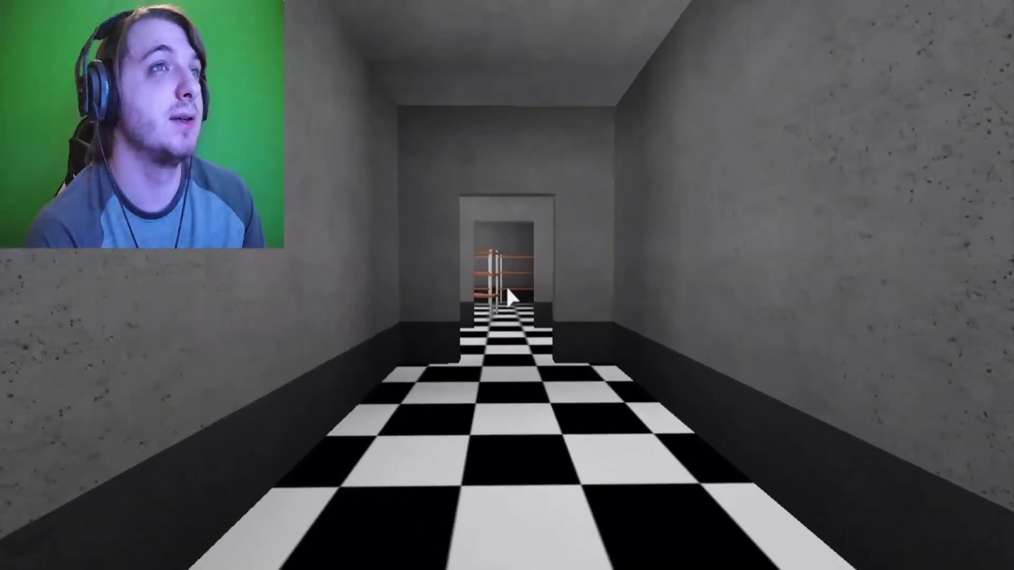
key("w")
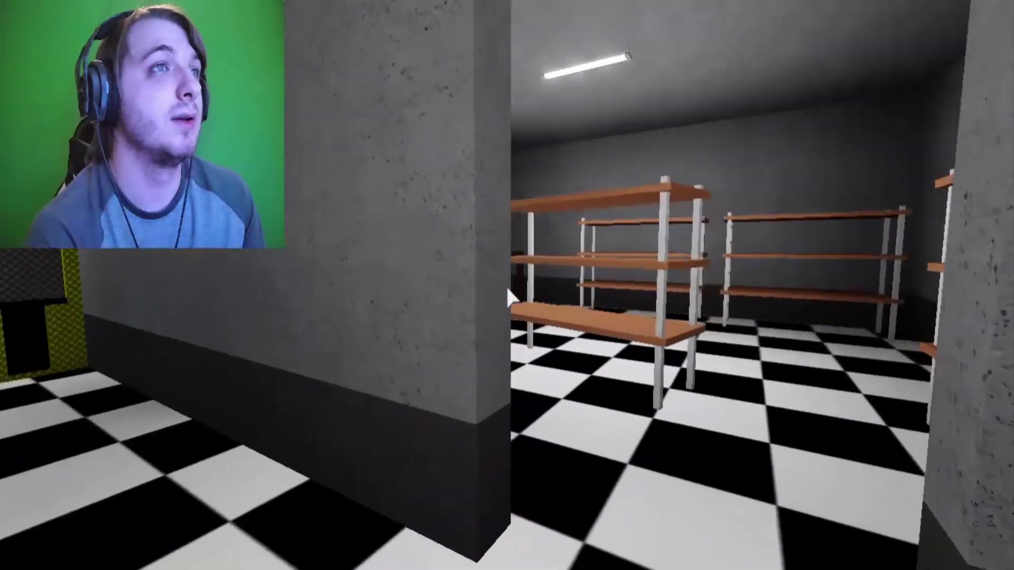
key("w")
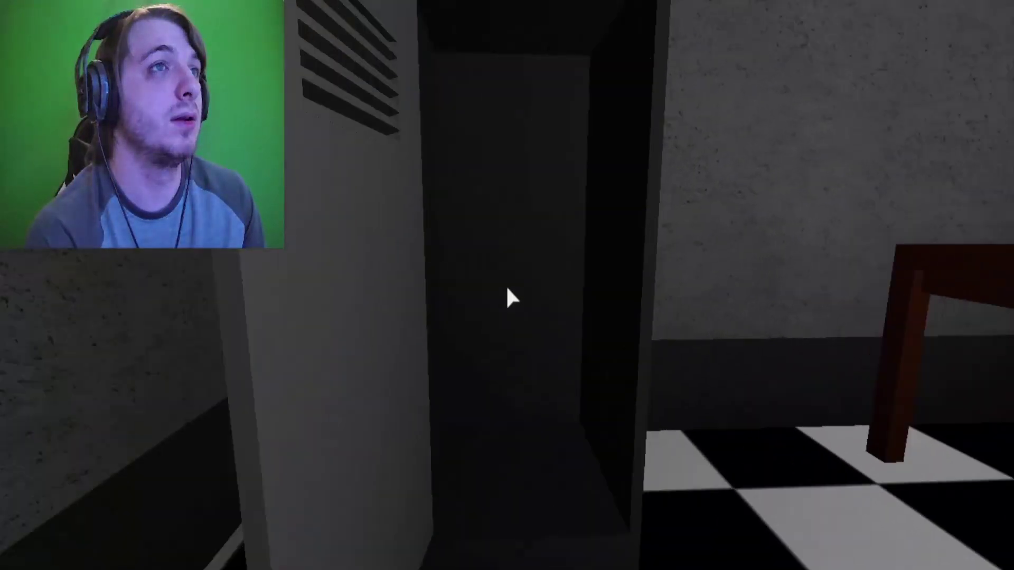
Hide in the storage-room locker through the darkness, then step back out
key("e")
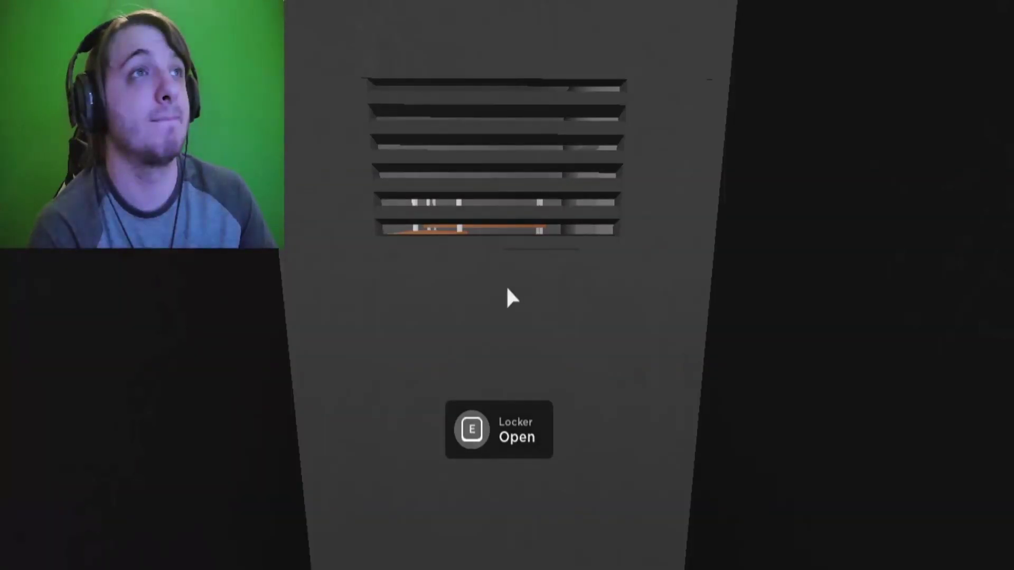
key("e")
key("w")
Follow the corridors past the mesh window into the desk room and reach the note
key("w")
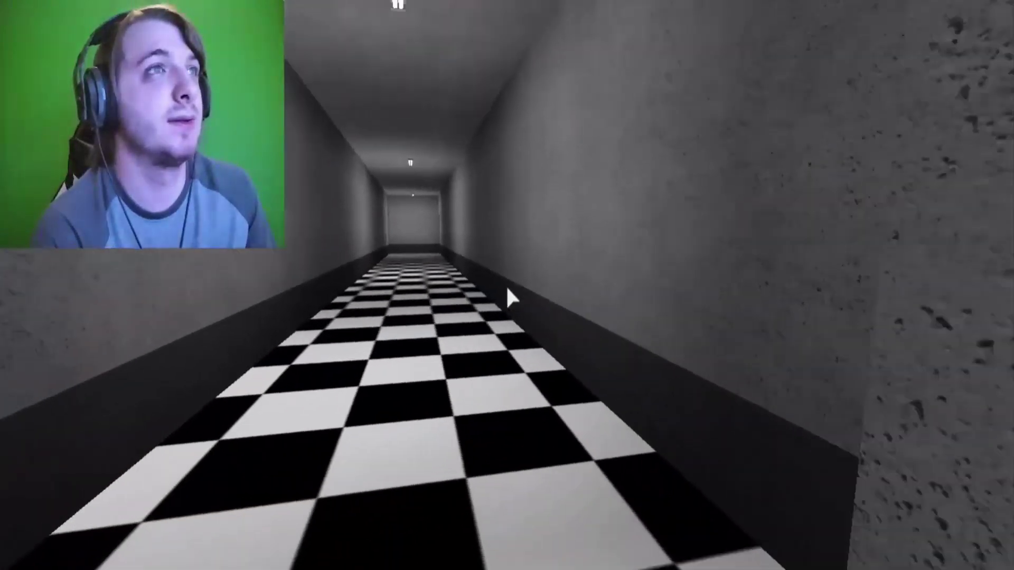
key("w")
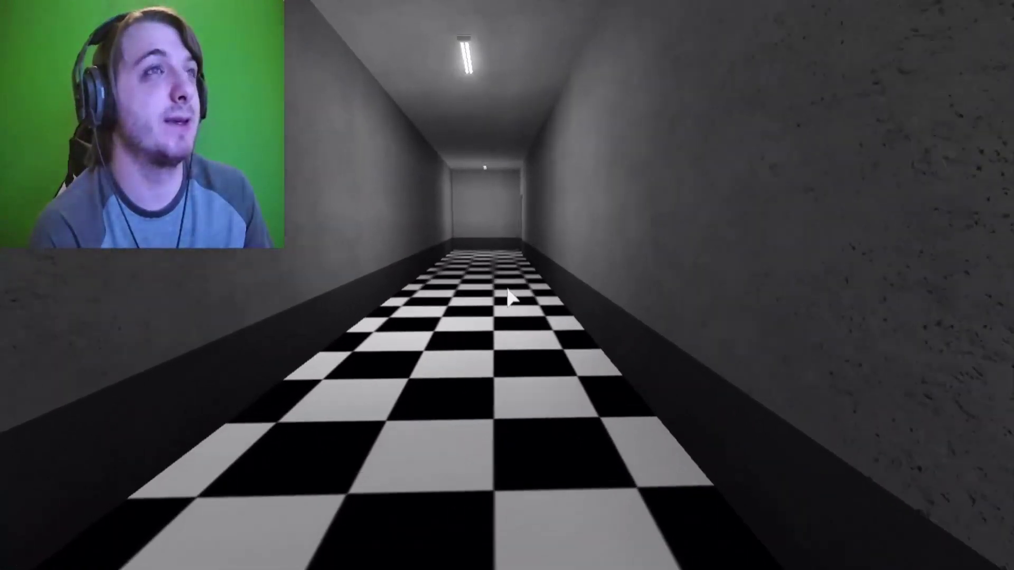
key("w")
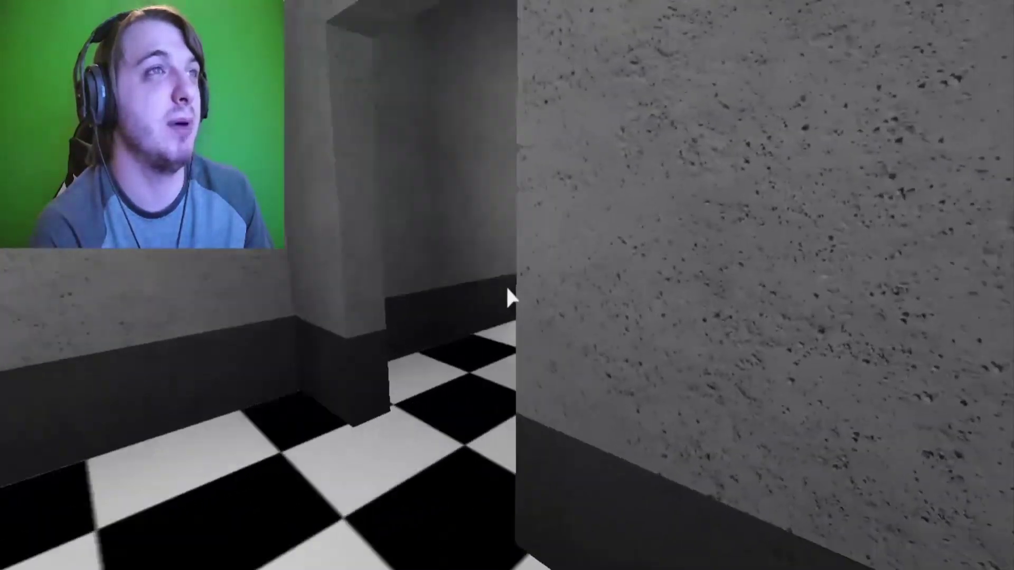
key("w")
key("w")
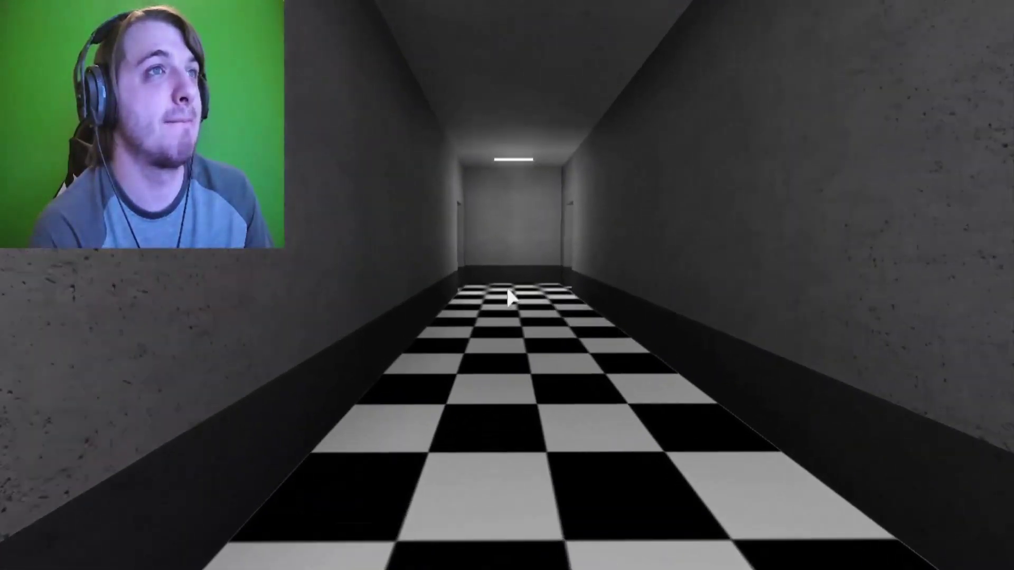
key("w")
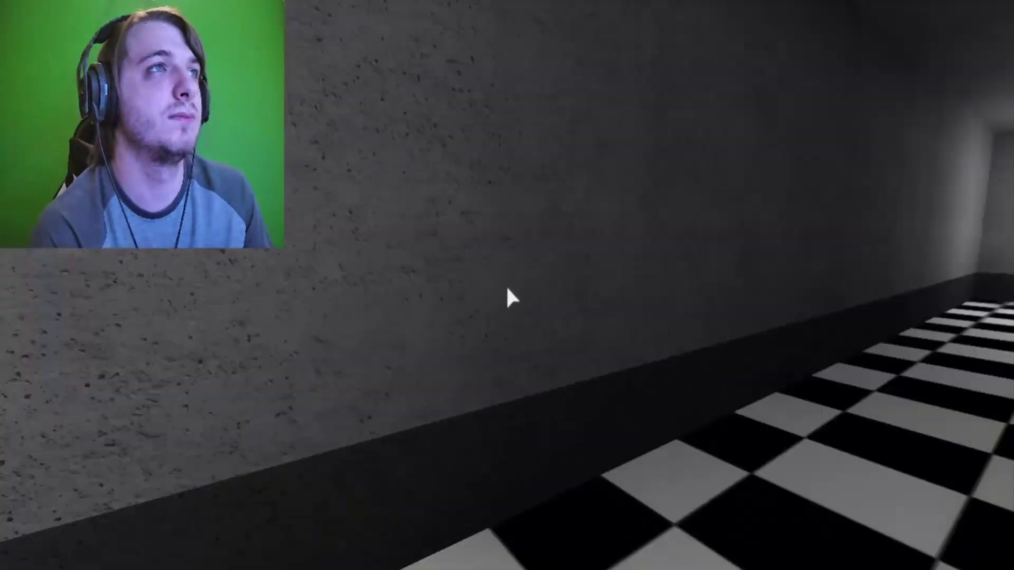
key("w")
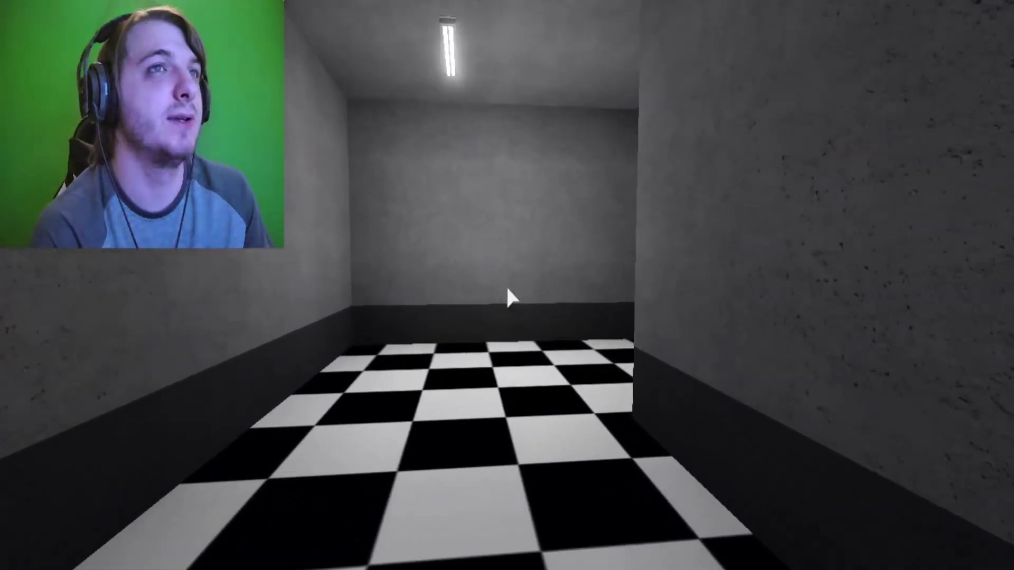
key("w")
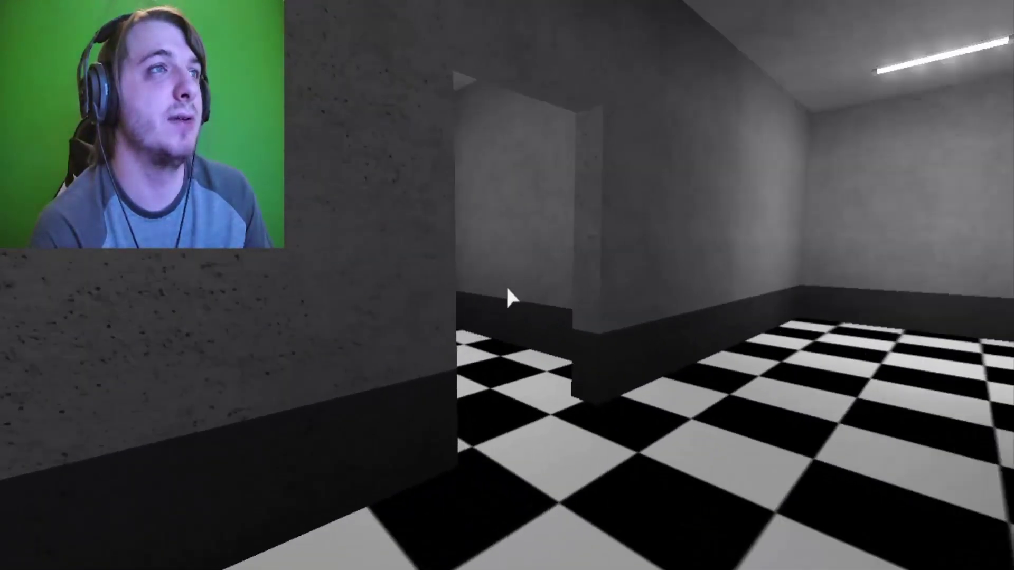
key("w")
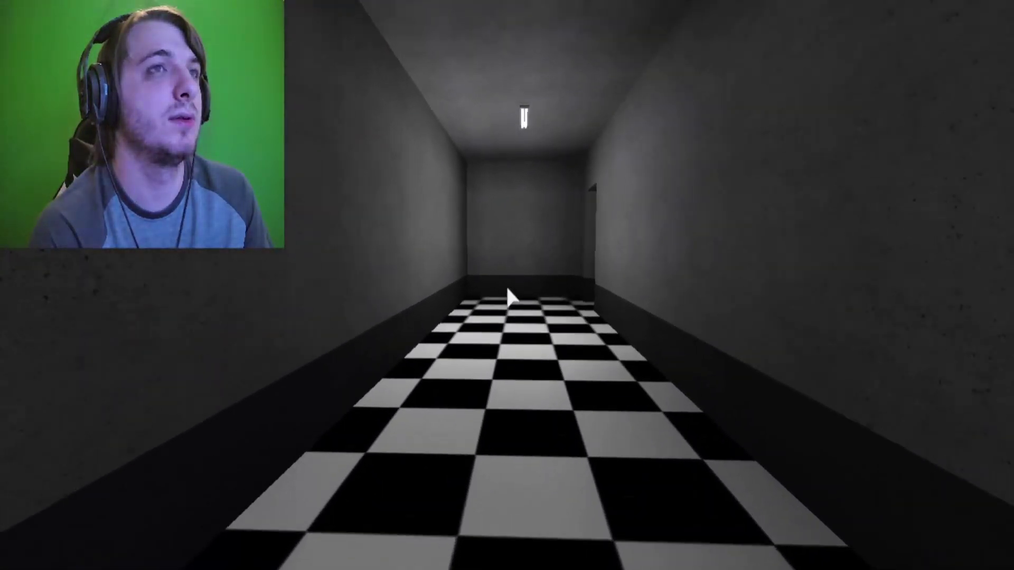
key("w")
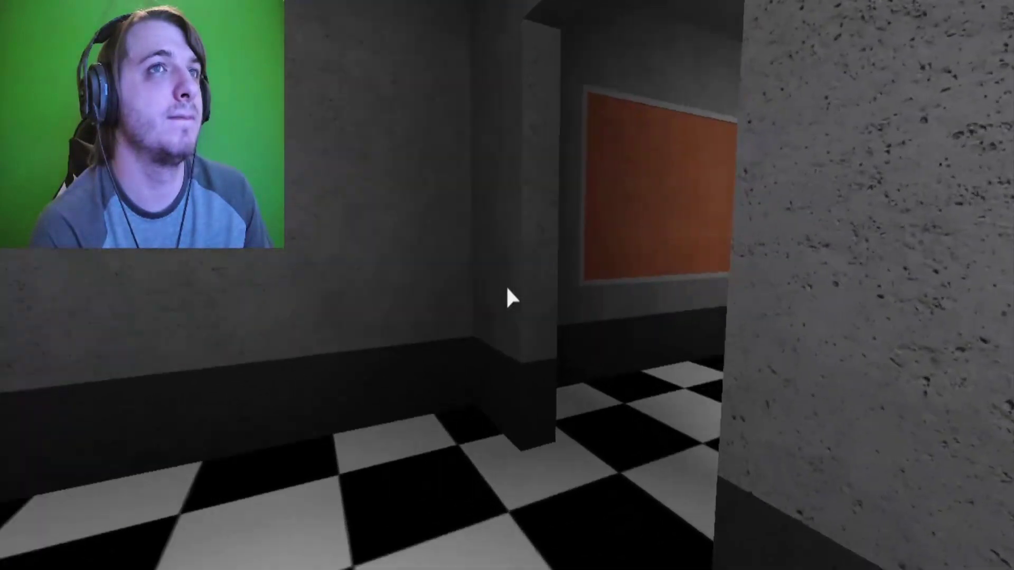
key("w")
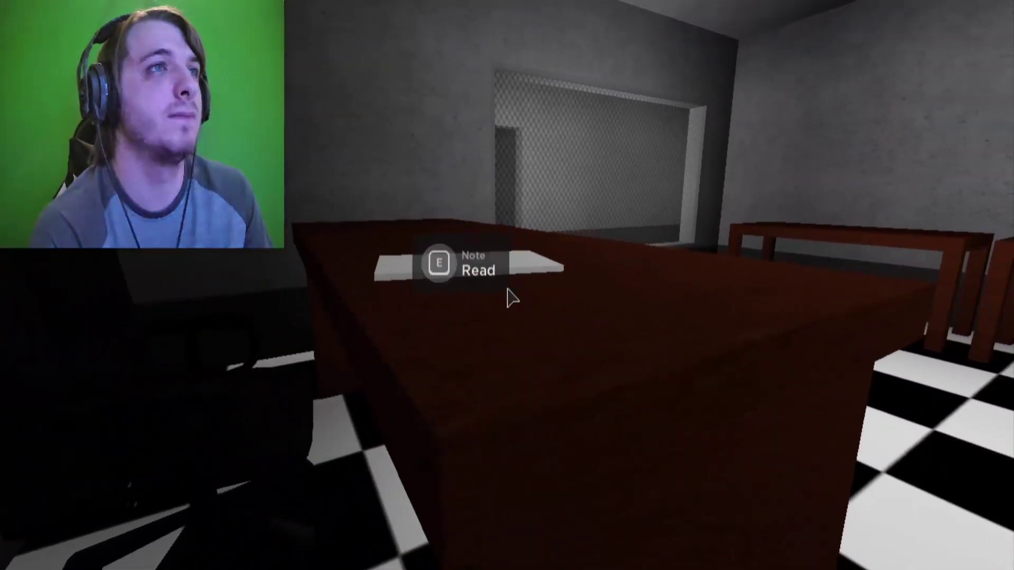
Read the desk note showing code 7375, close it, and walk toward the corridor
key("e")
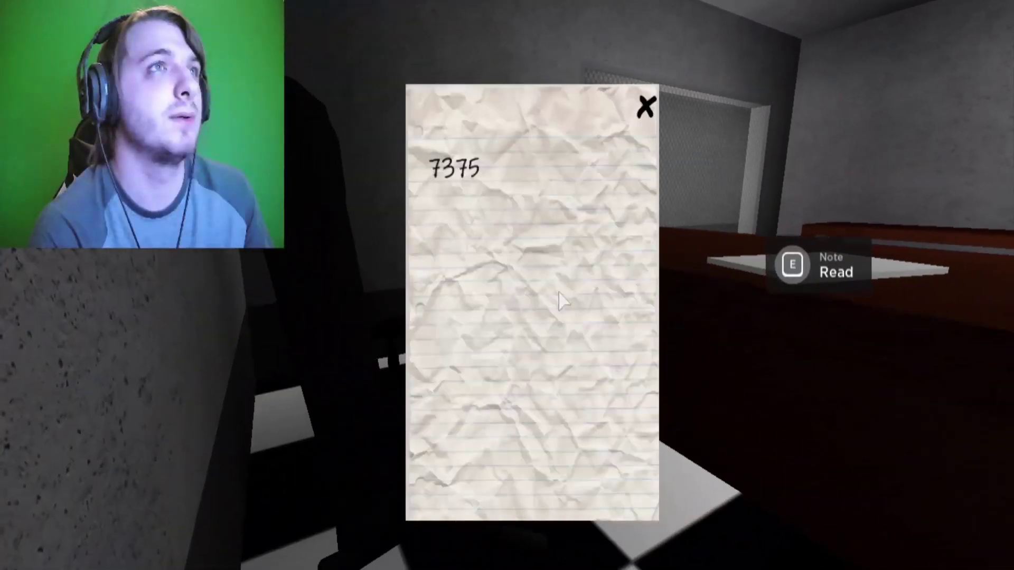
left_click(645, 107)
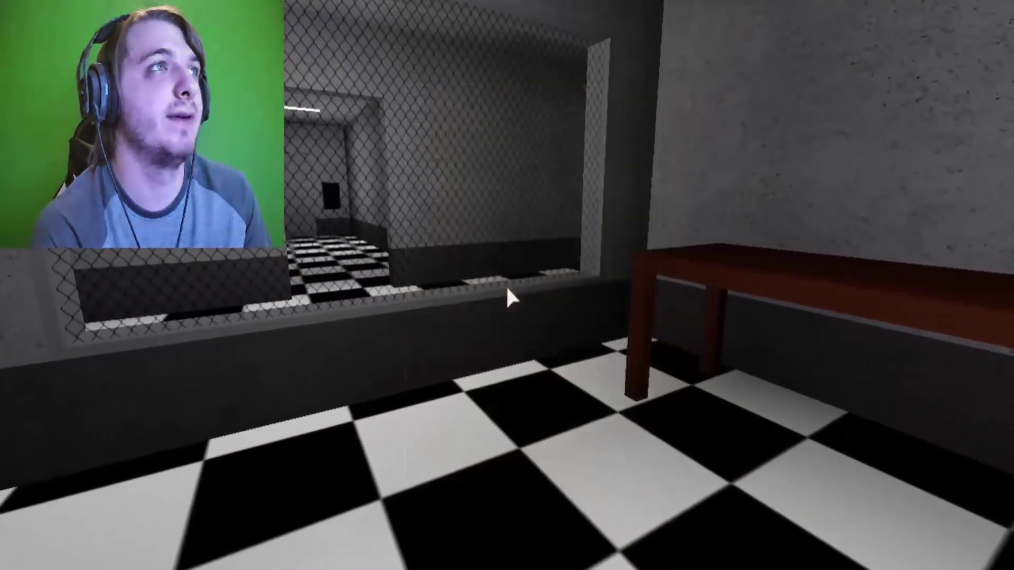
key("w")
key("w")
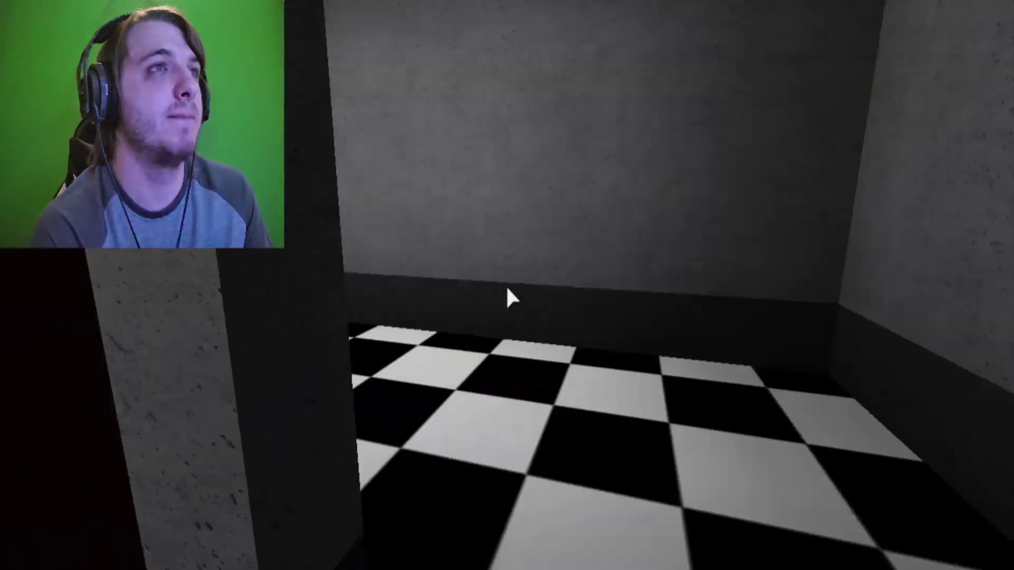
Enter and submit 7375 on the wall keypad, then walk into the opened dark corridor
key("w")
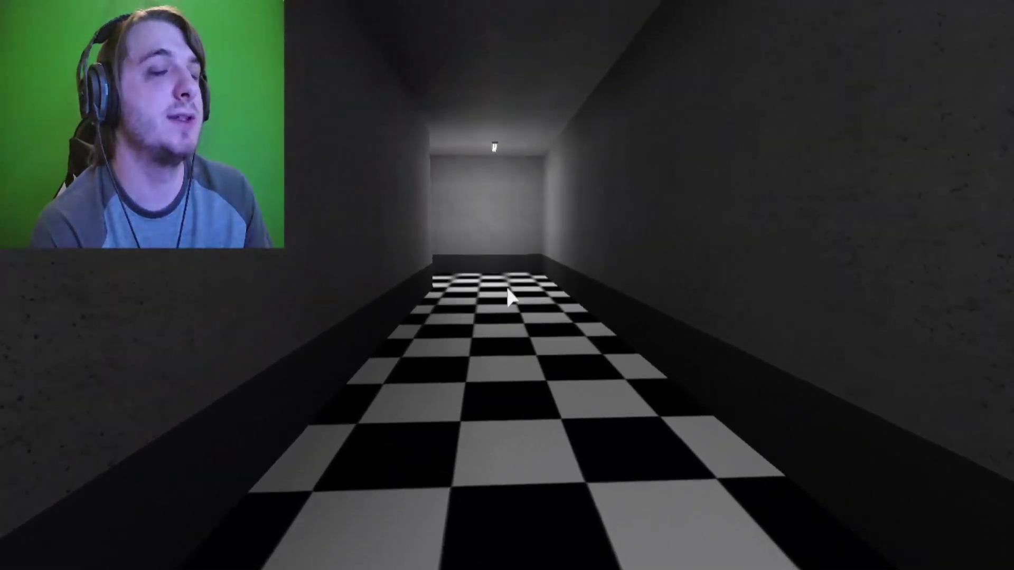
key("w")
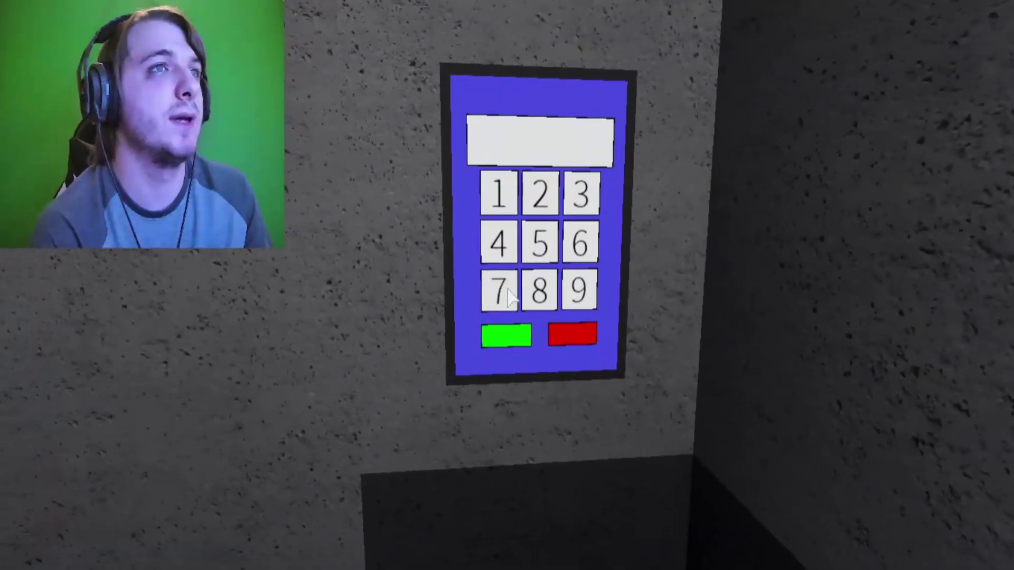
left_click(507, 291)
left_click(507, 292)
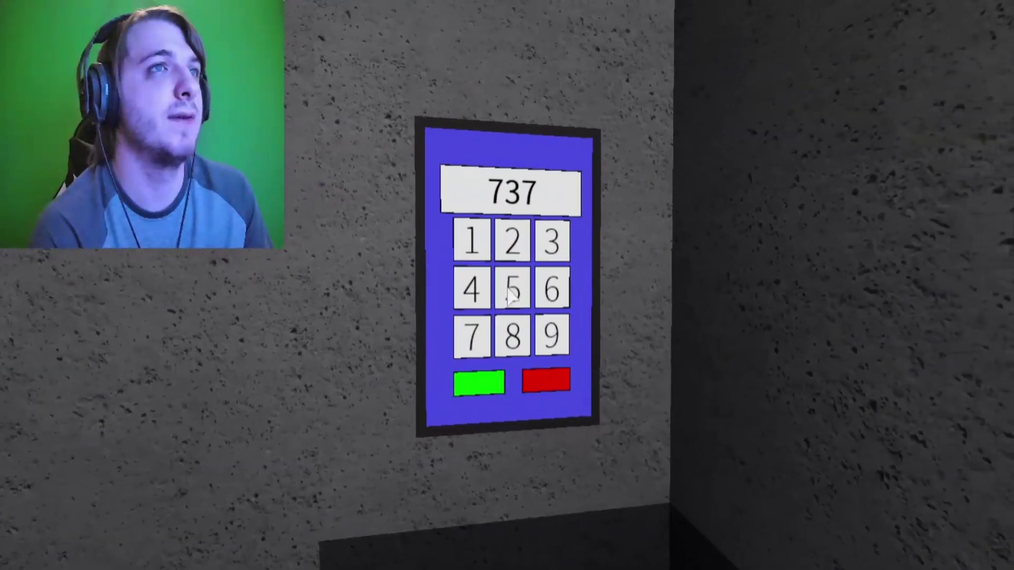
left_click(507, 291)
key("s")
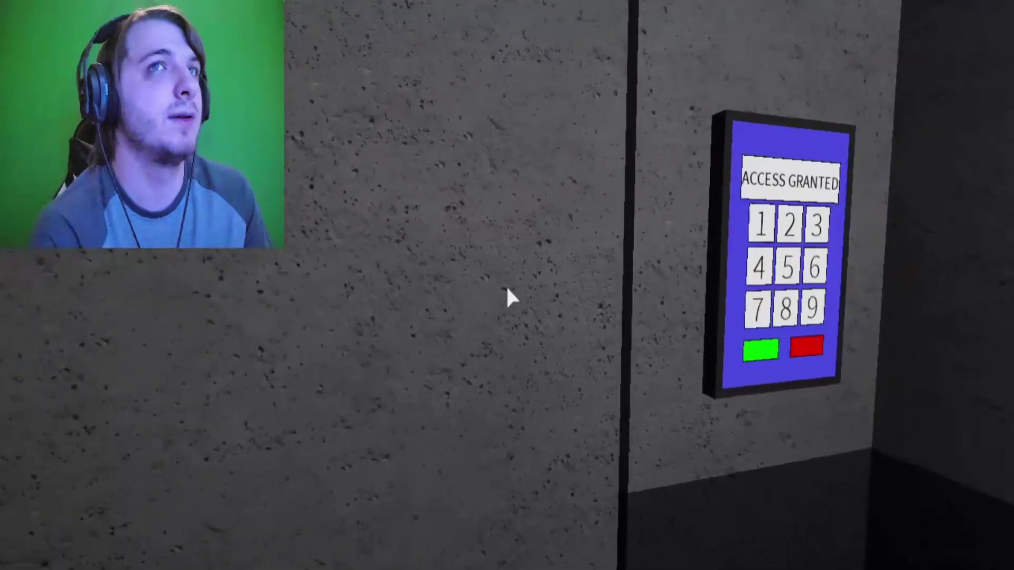
key("w")
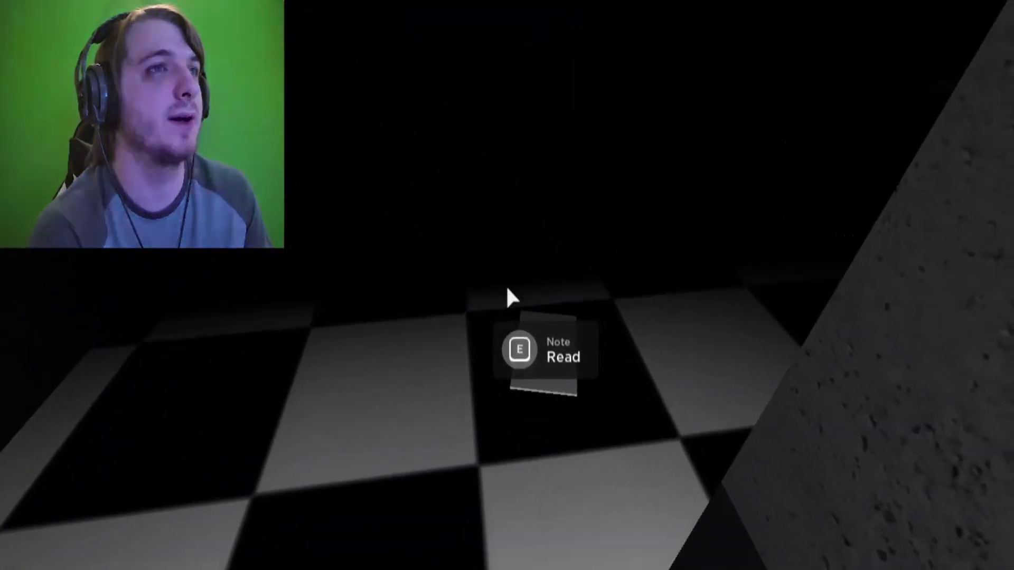
Open and read the floor note warning of the beast, giving door code 1178
key("e")
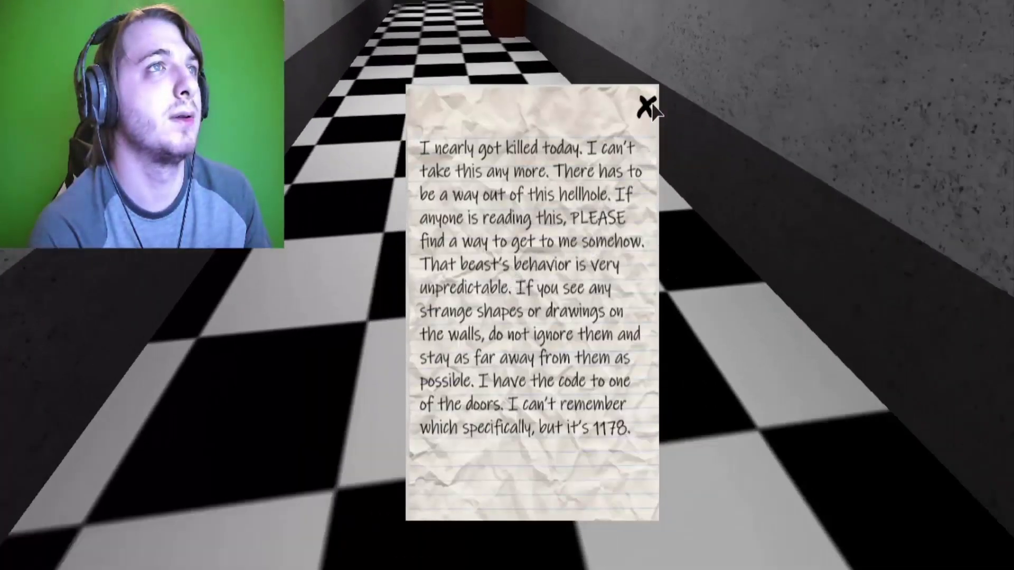
key("w")
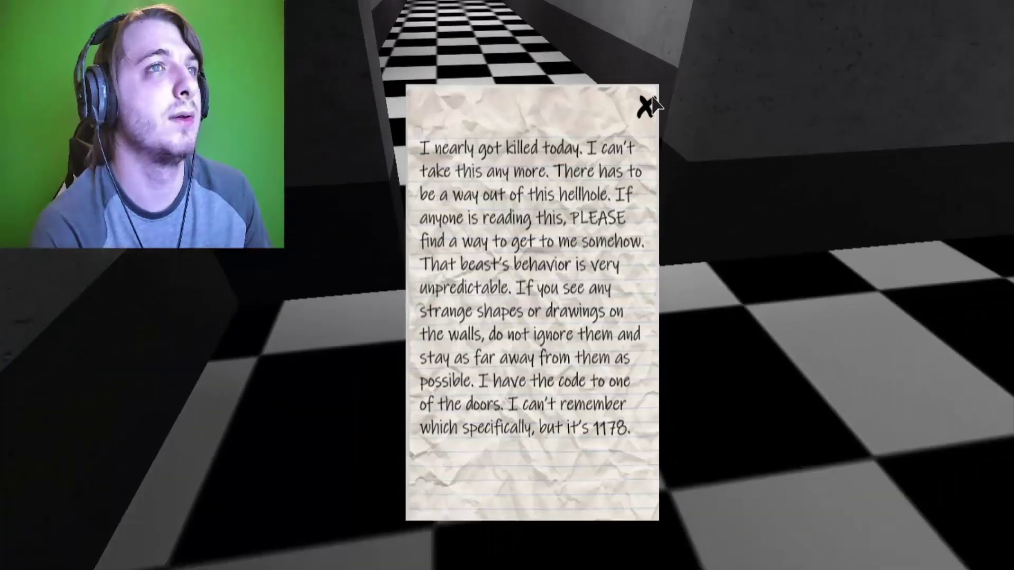
key("w")
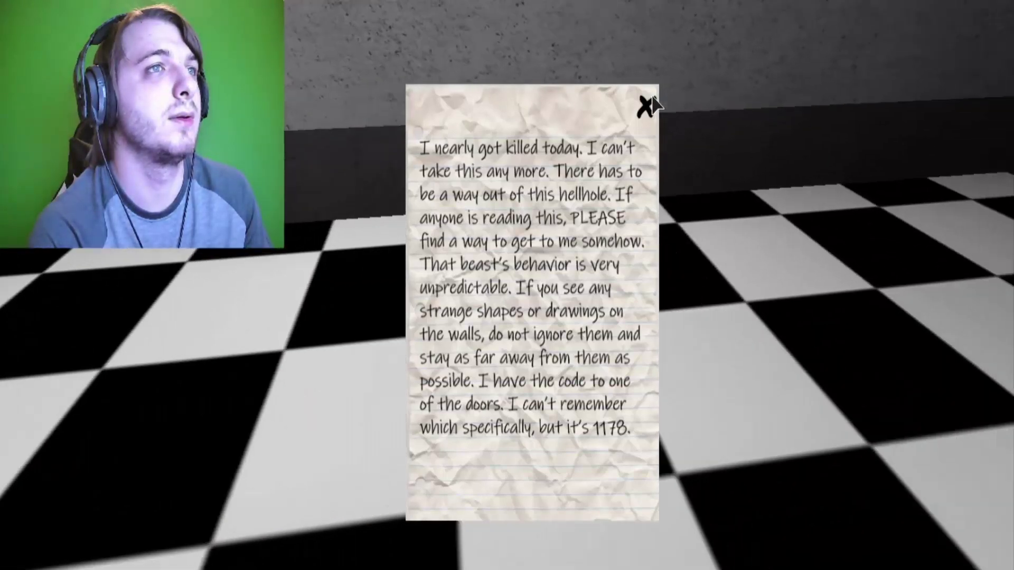
key("w")
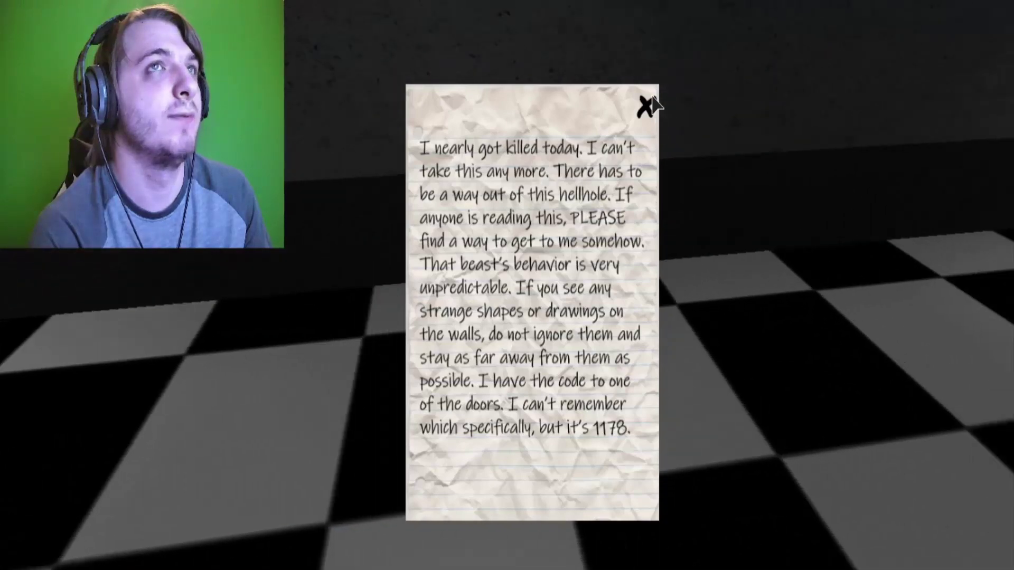
Close the note, walk to the first keypad and try 1178, which is denied
left_click(654, 104)
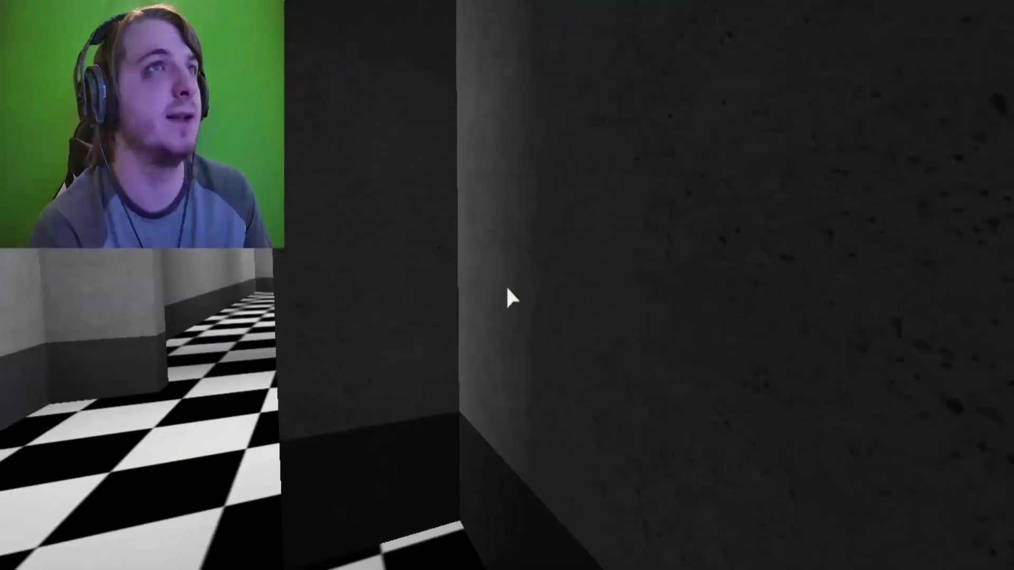
key("w")
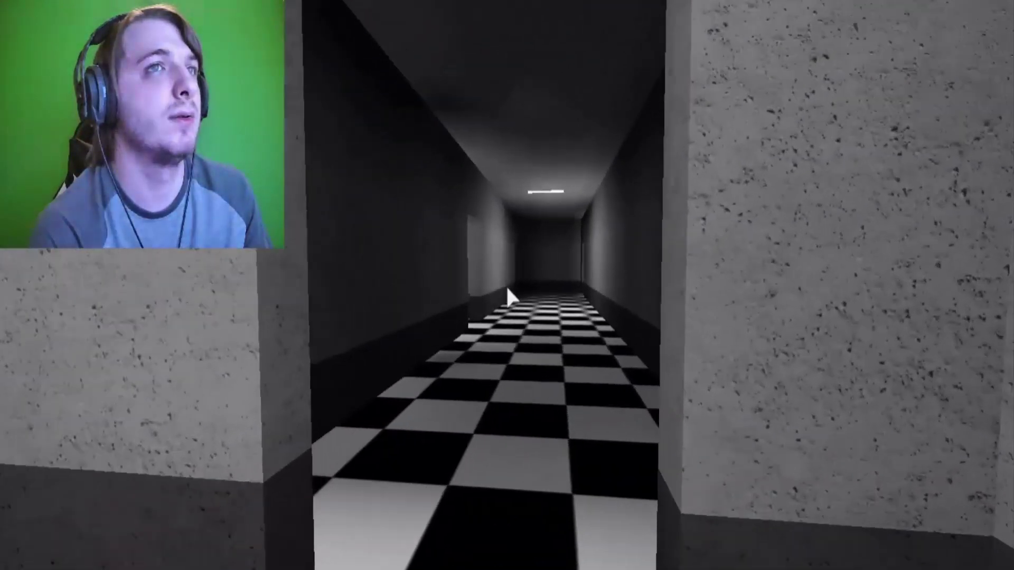
key("w")
key("w")
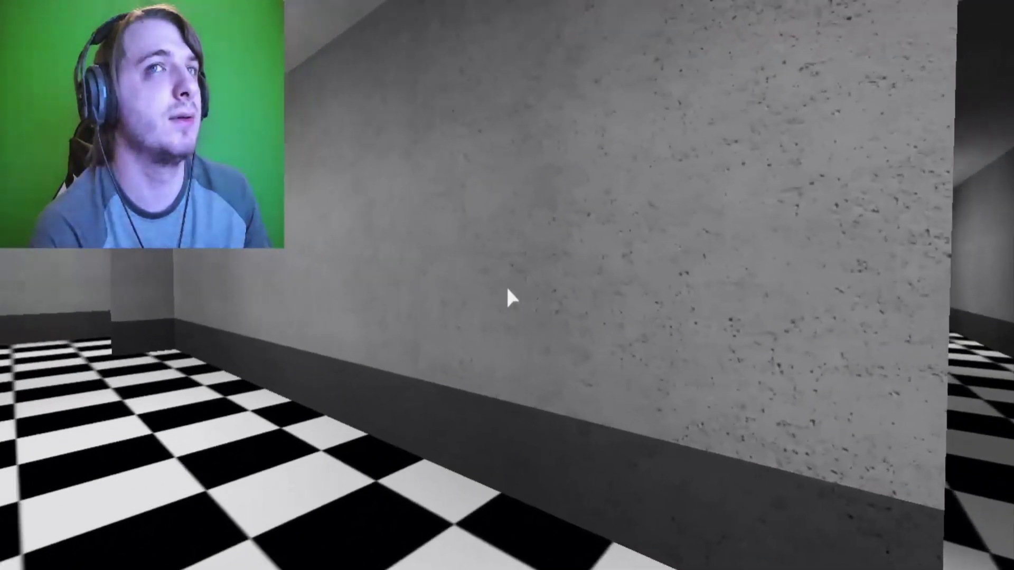
key("w")
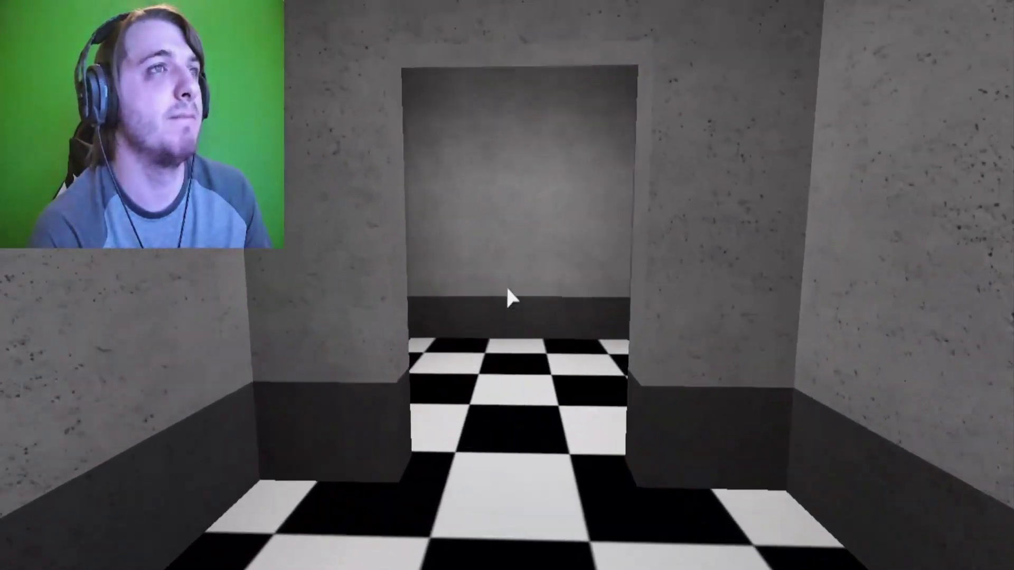
key("w")
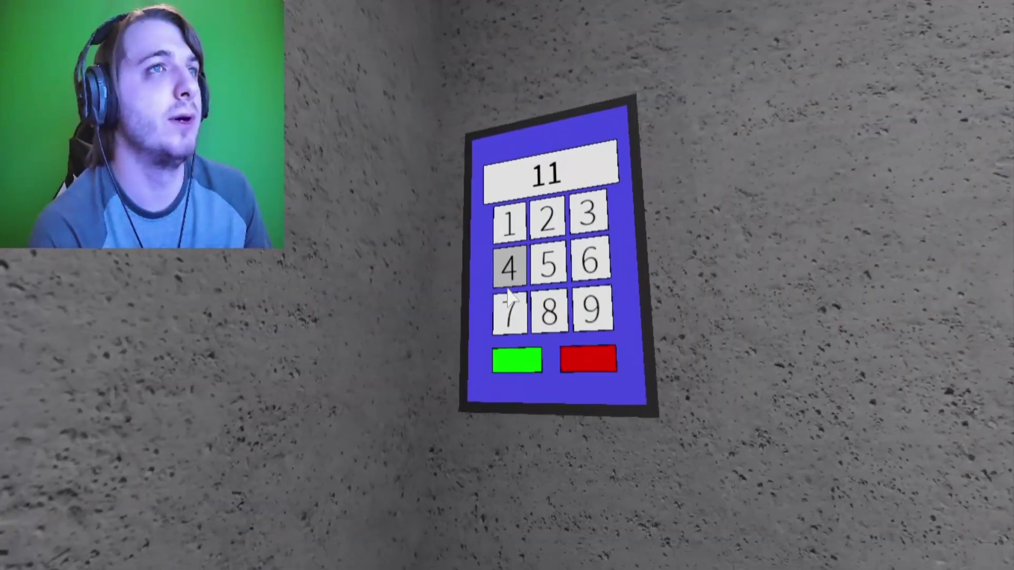
left_click(508, 296)
left_click(507, 296)
left_click(509, 294)
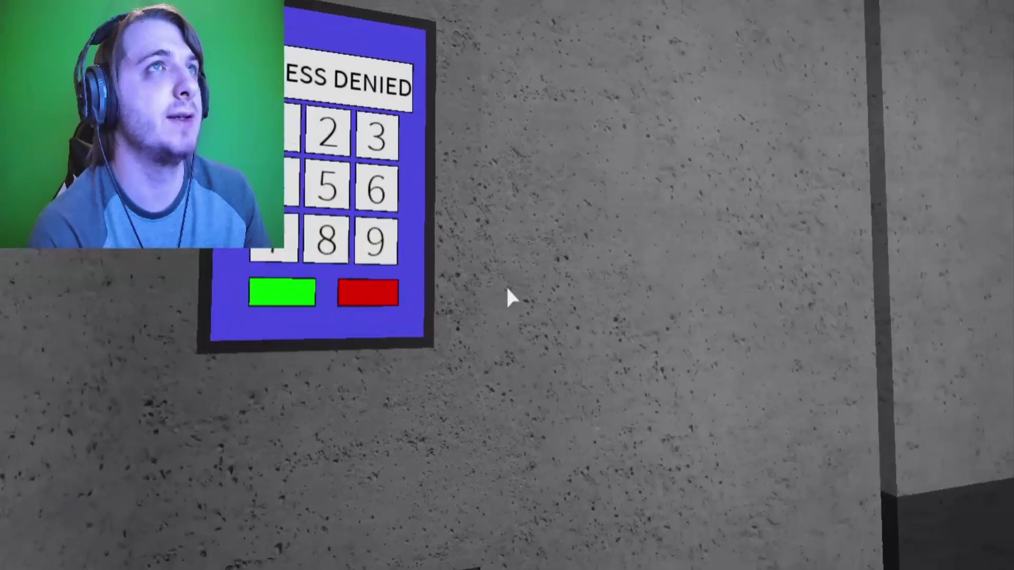
Enter 1178 on the second keypad down the hallway to unlock its door
key("w")
key("w")
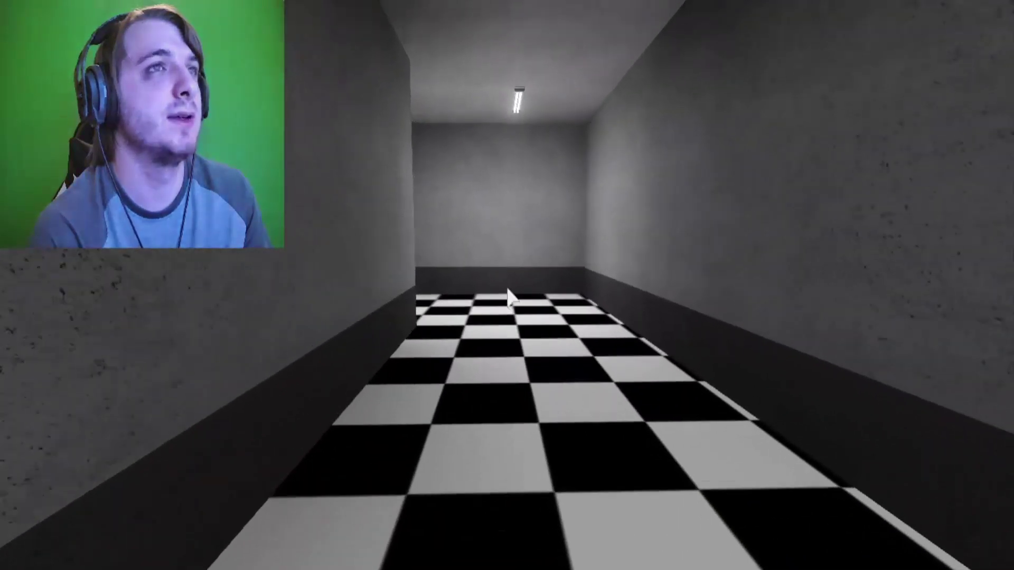
key("w")
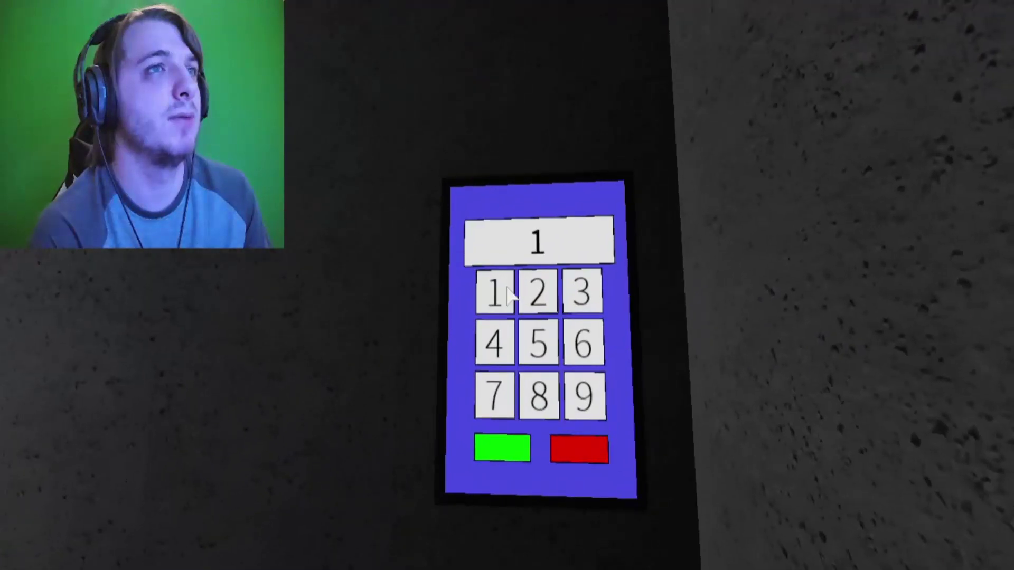
left_click(507, 294)
left_click(487, 305)
left_click(529, 307)
left_click(507, 295)
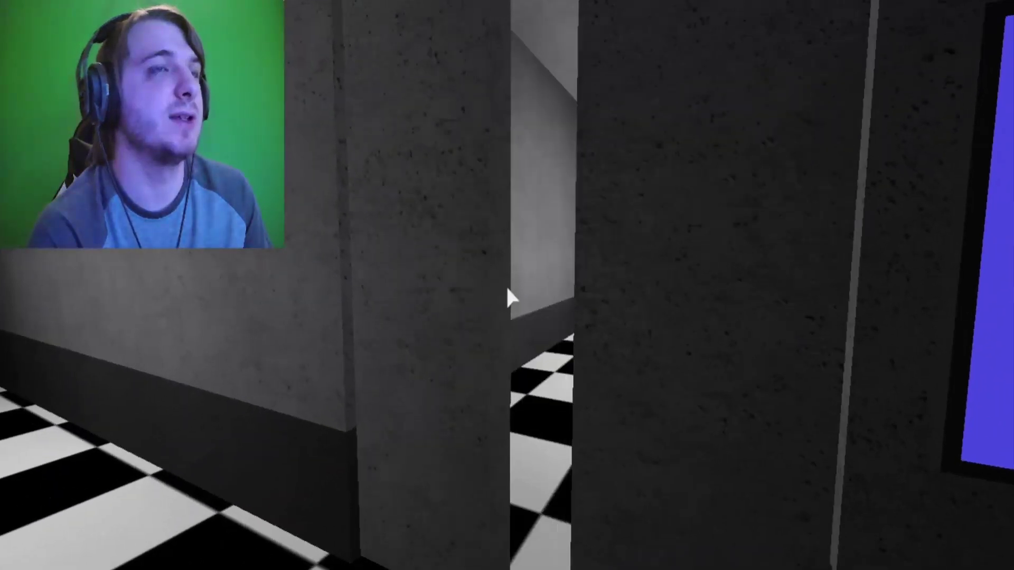
Open the left door, step into the table room and leave by its doorway
key("w")
key("e")
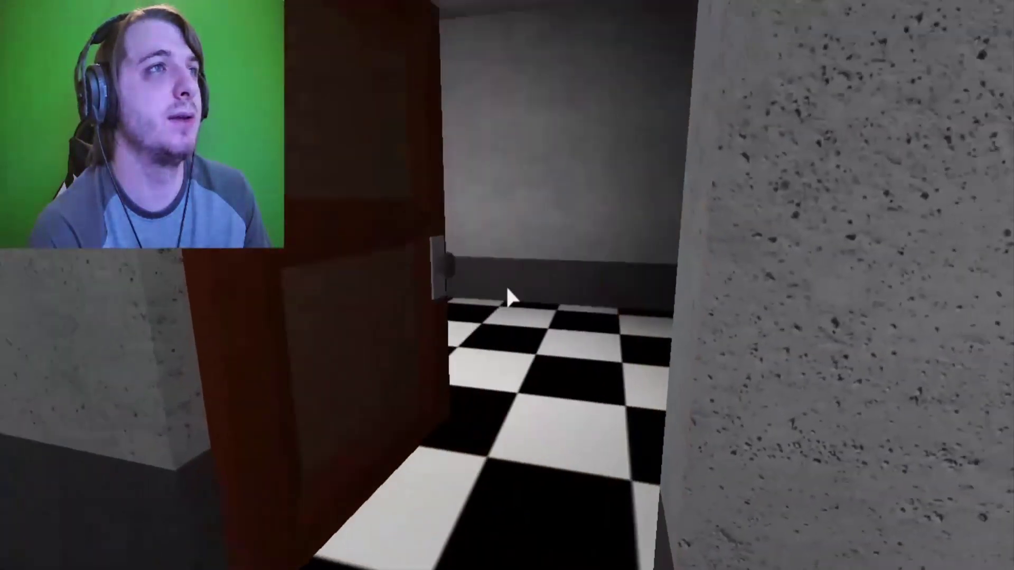
key("w")
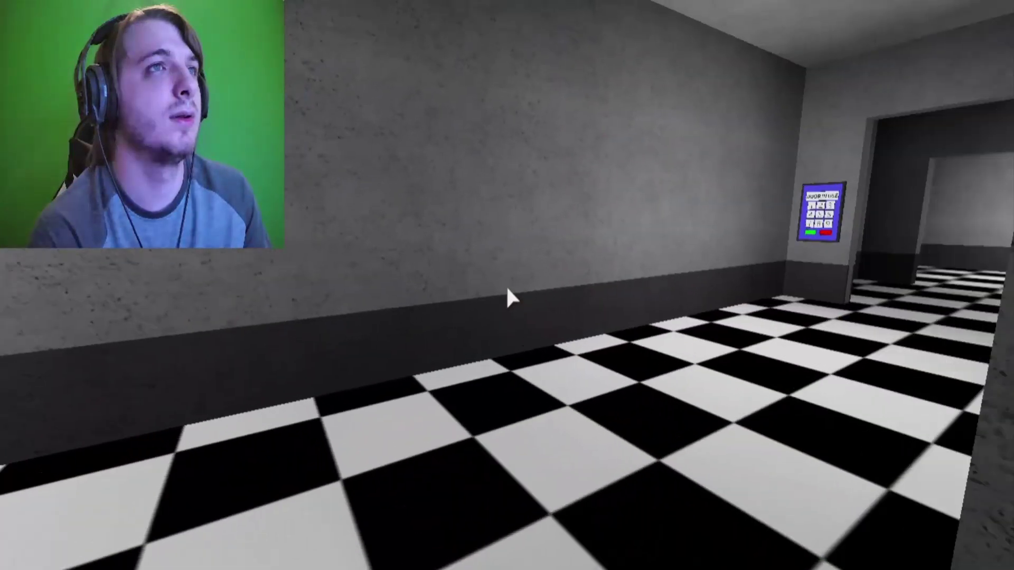
key("w")
key("w")
key("w")
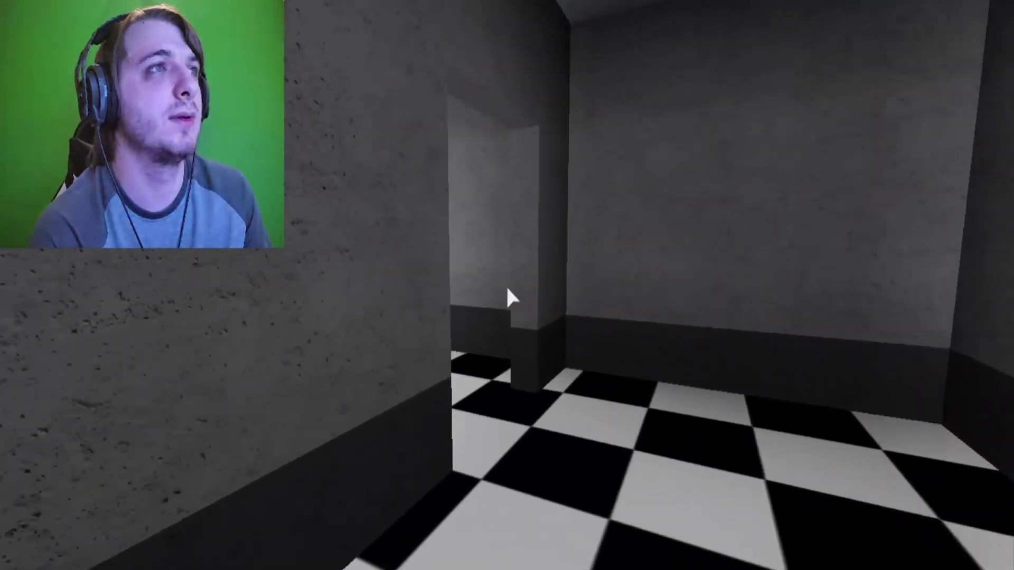
Walk the long checkered hallway past the keypad hallway into the table room
key("w")
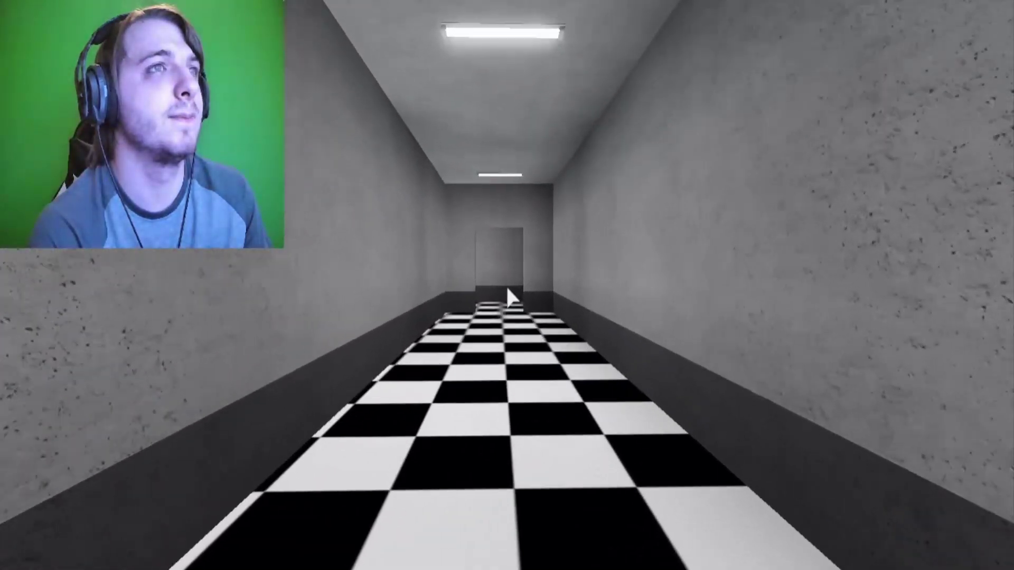
key("w")
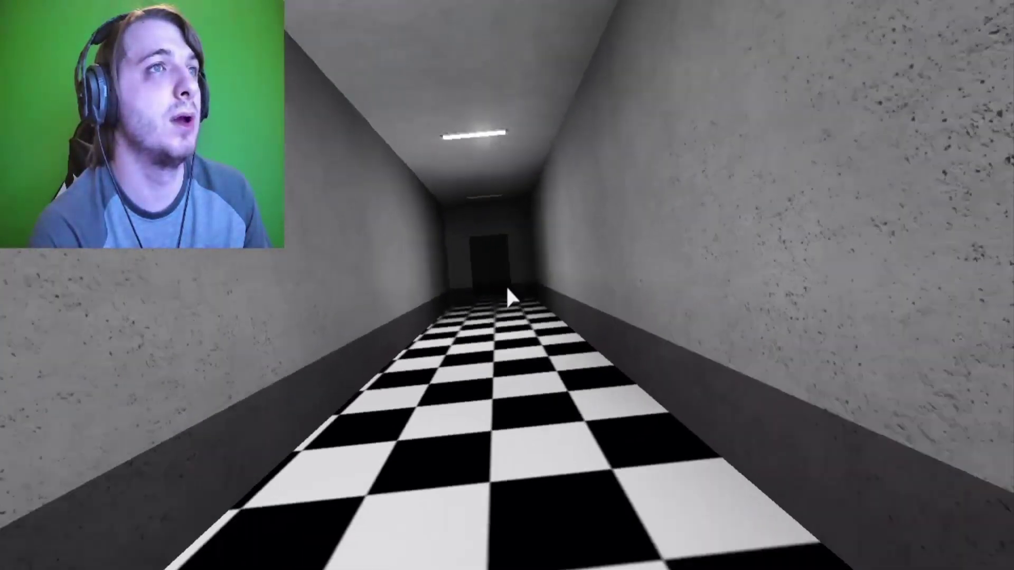
key("w")
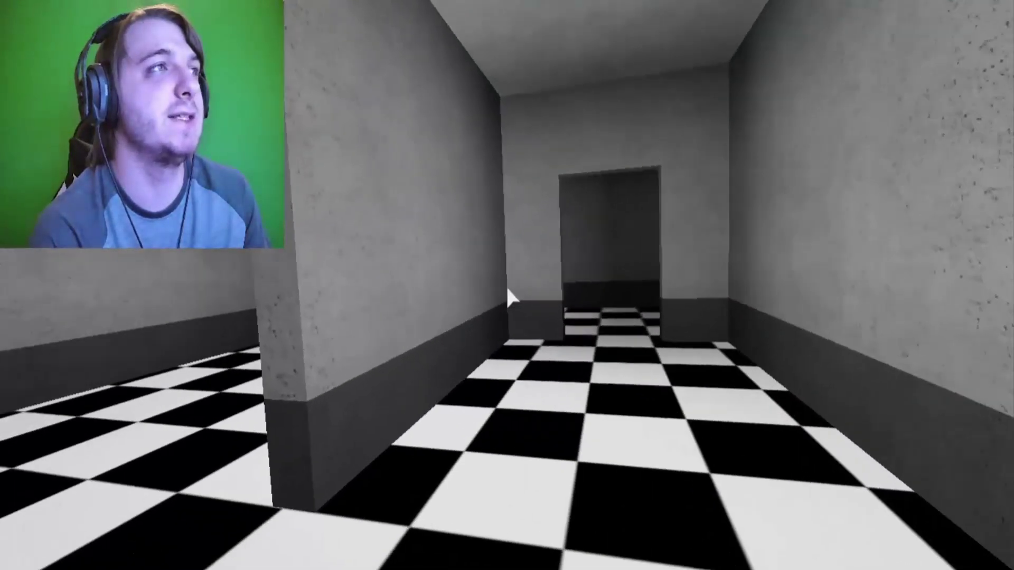
key("w")
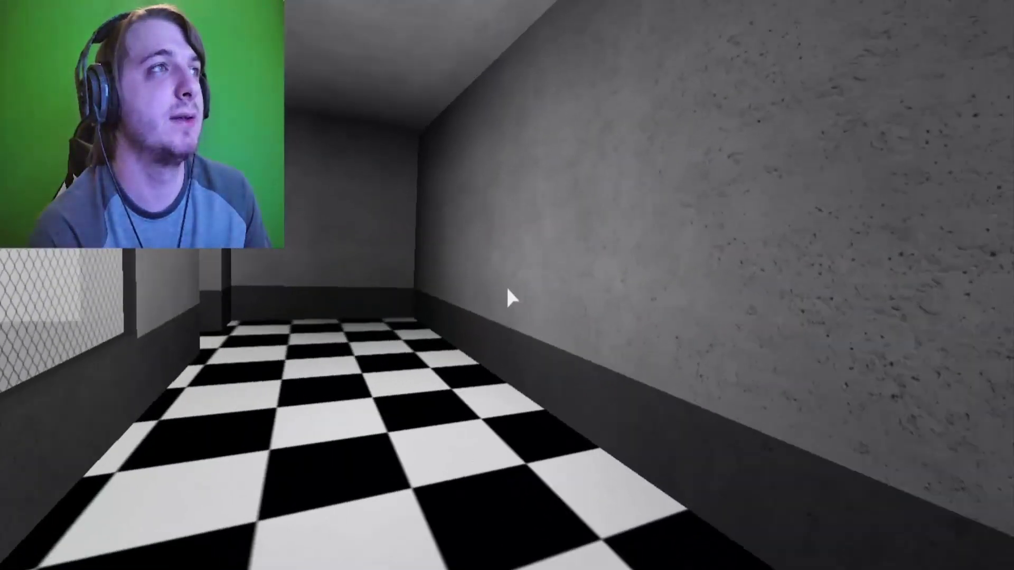
key("w")
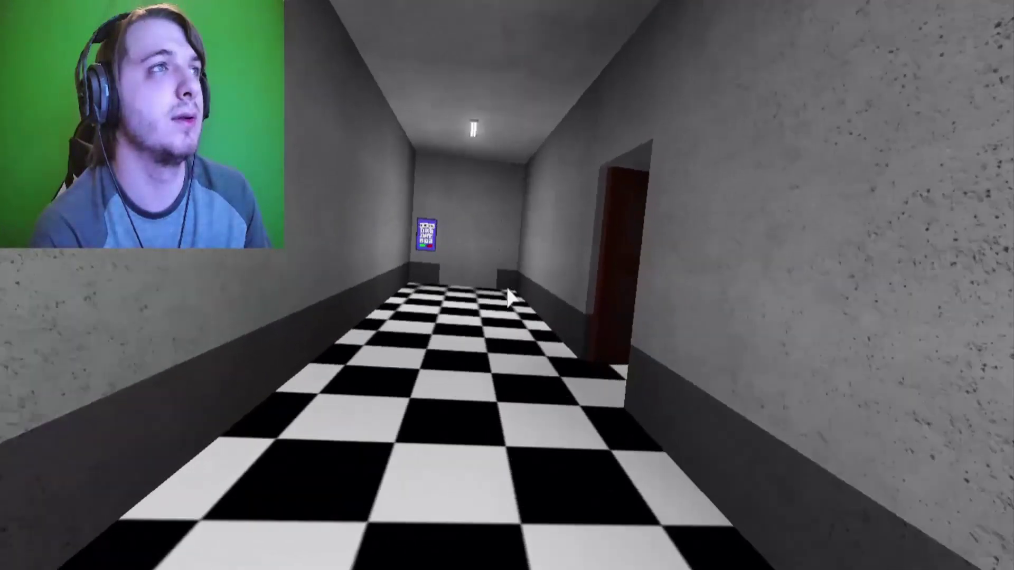
key("w")
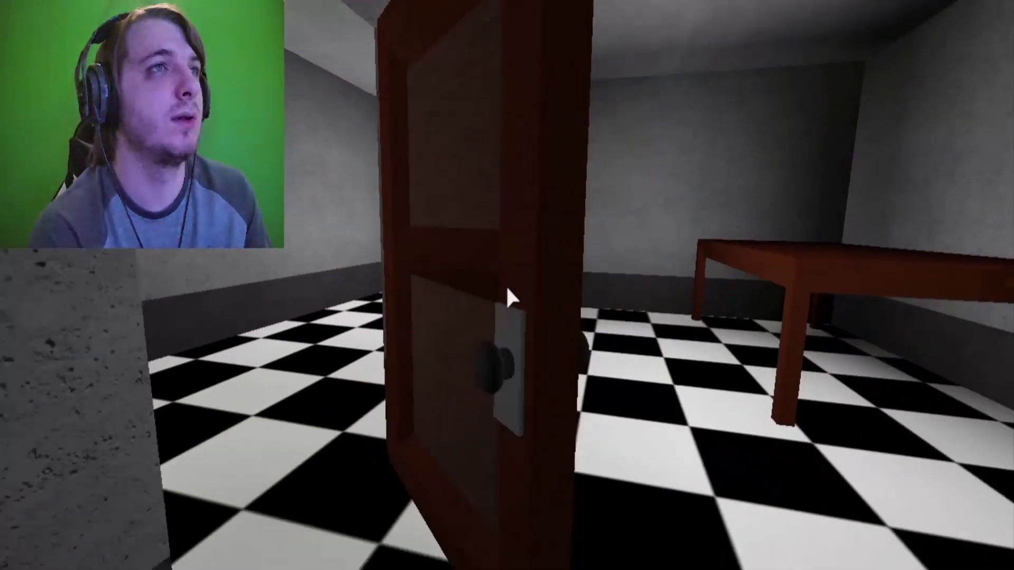
Turn back across the table room toward the door at its far end
key("w")
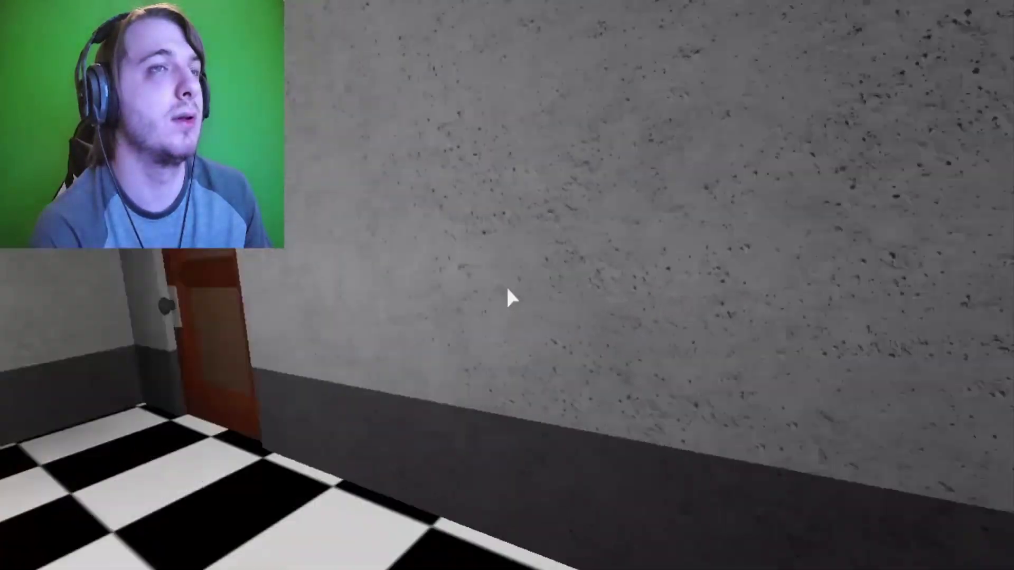
key("Left")
key("w")
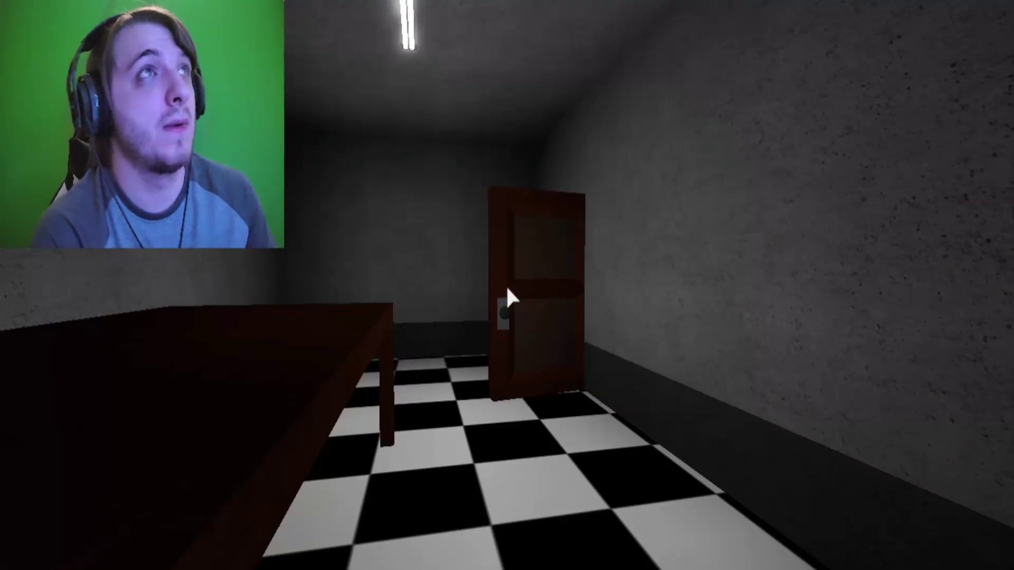
key("w")
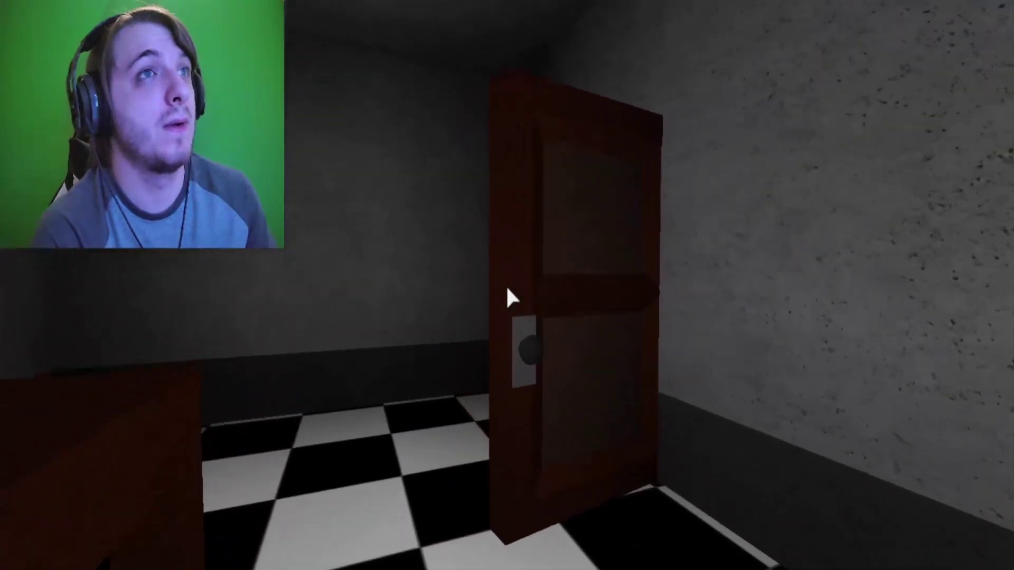
Open the dark-room door, back away, then go through the room's other door
left_click(509, 297)
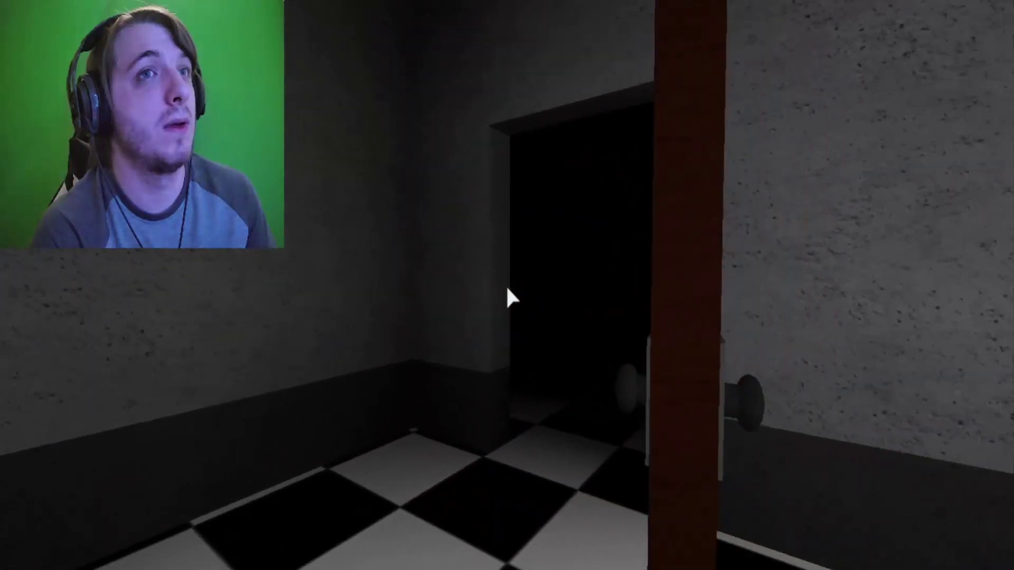
key("s")
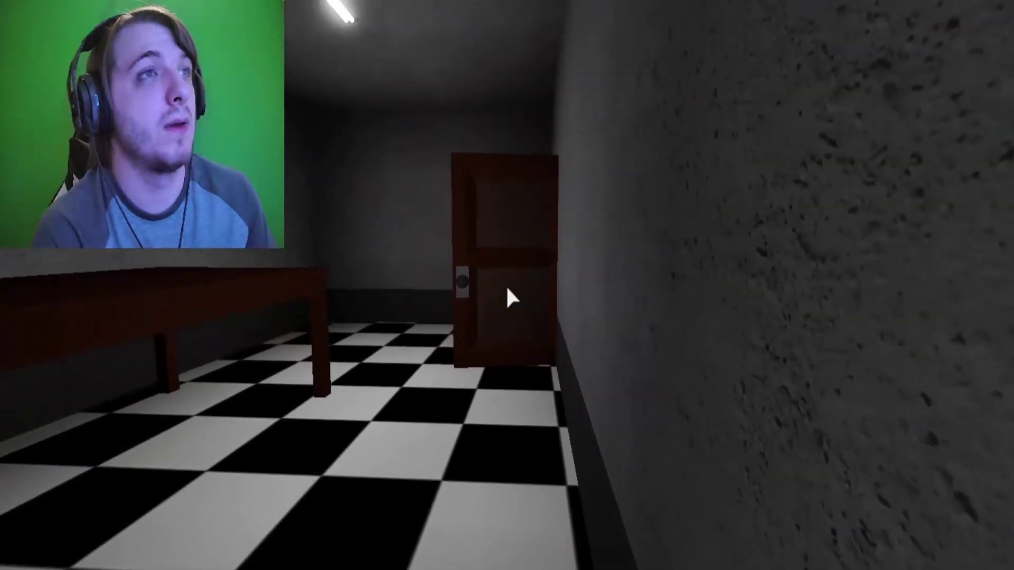
key("w")
left_click(509, 297)
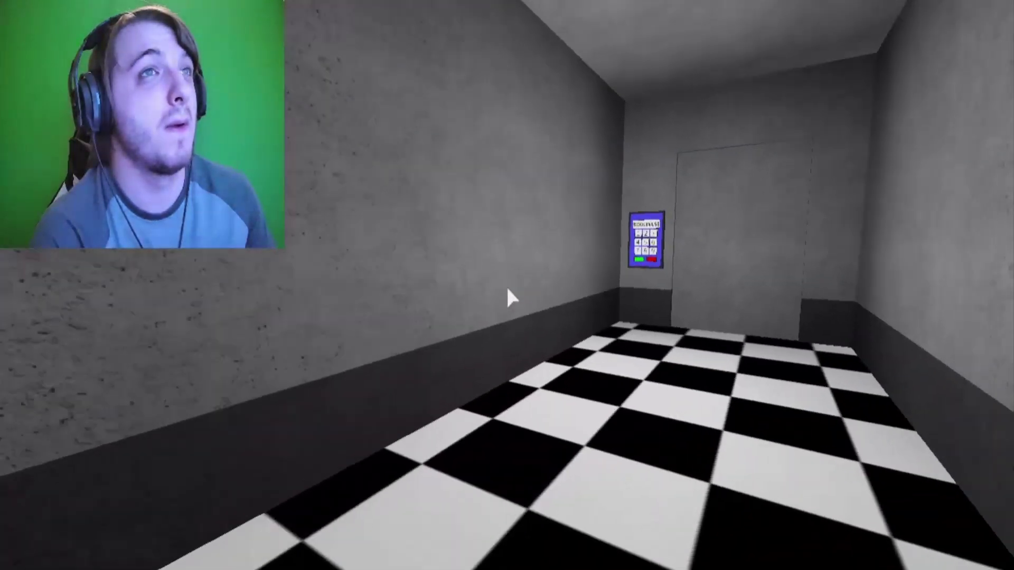
Turn away from the keypad door and follow the checkered corridors to the dark bookcase
key("w")
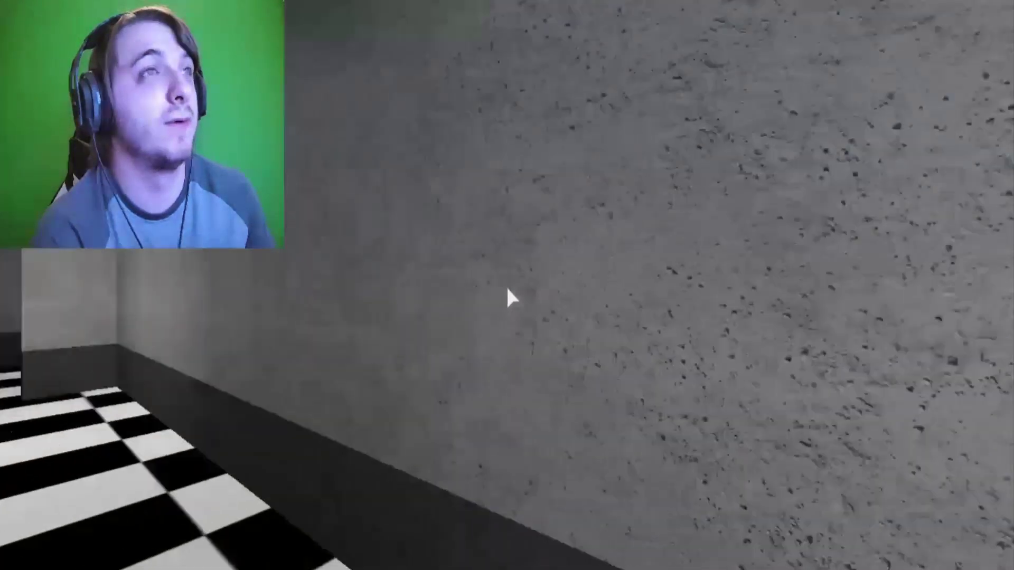
key("w")
key("w")
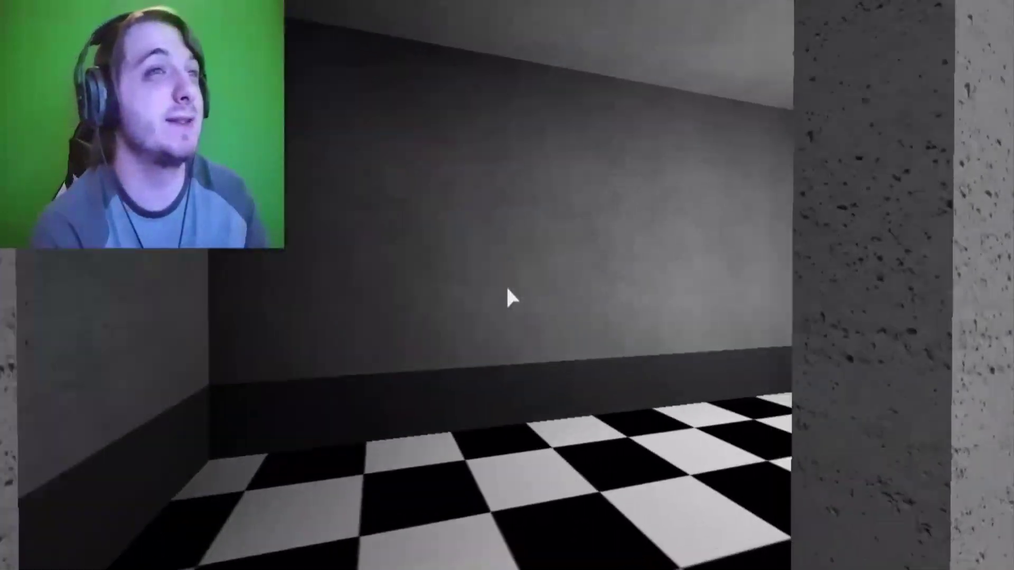
key("w")
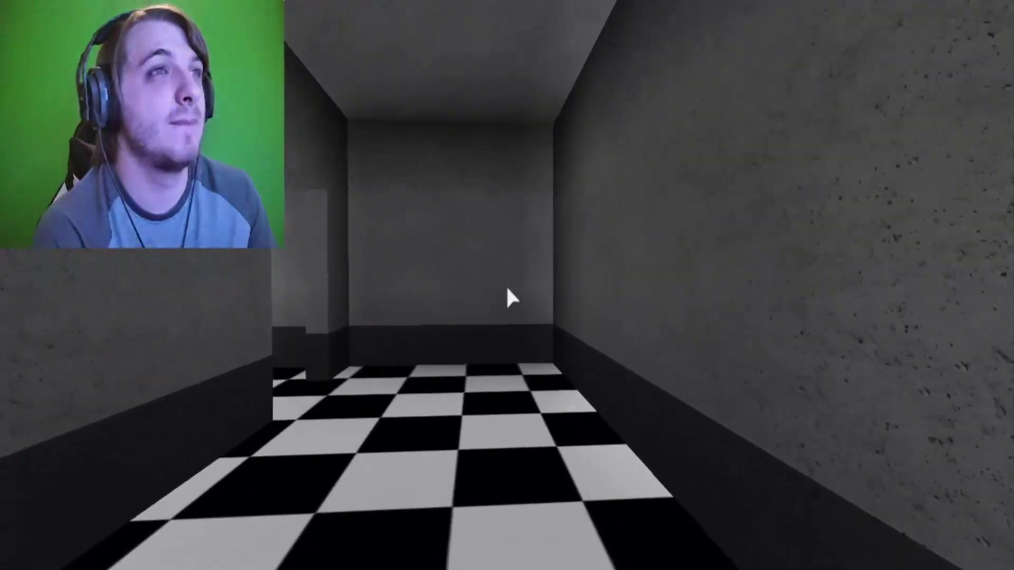
key("w")
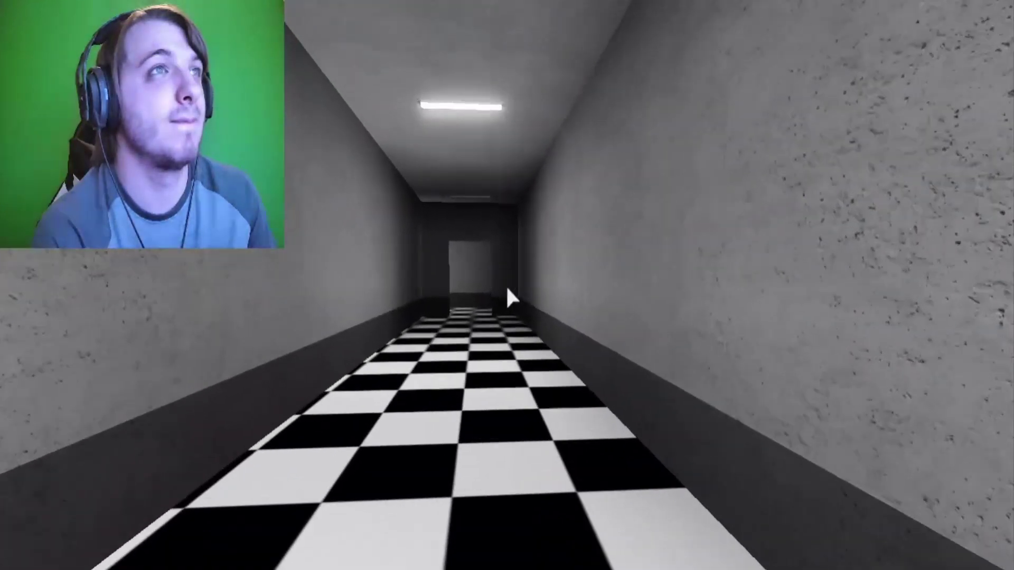
key("w")
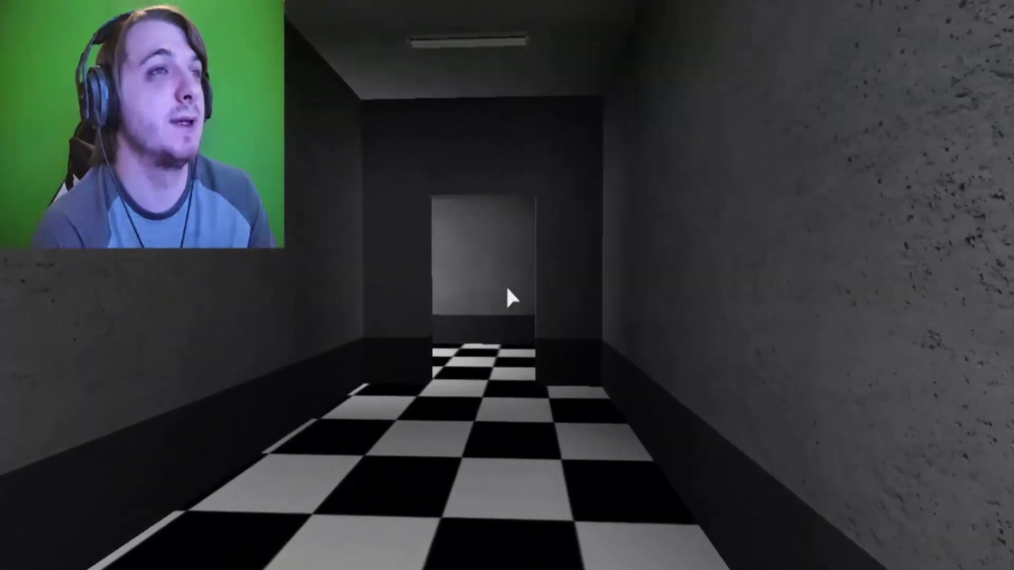
key("w")
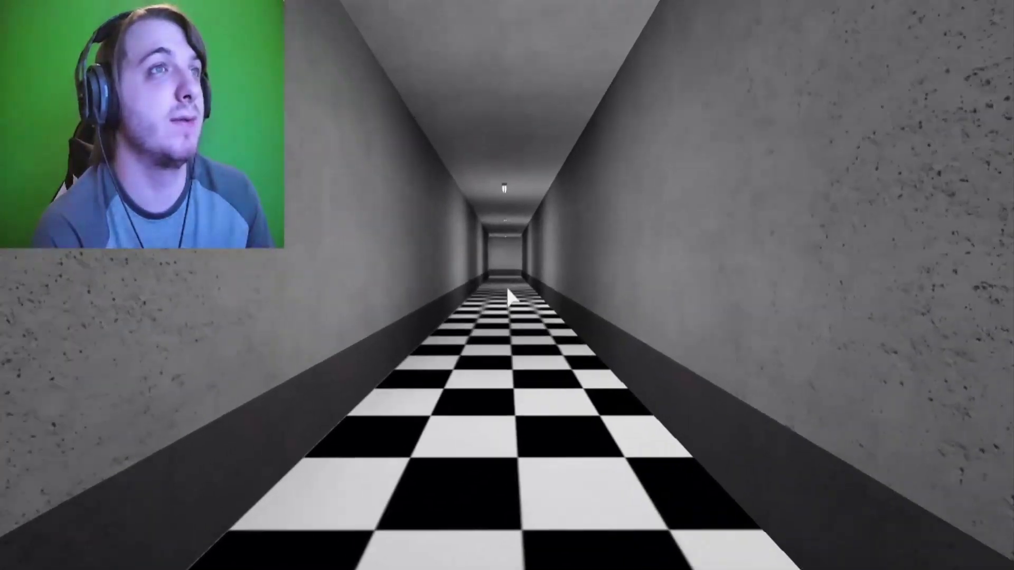
key("w")
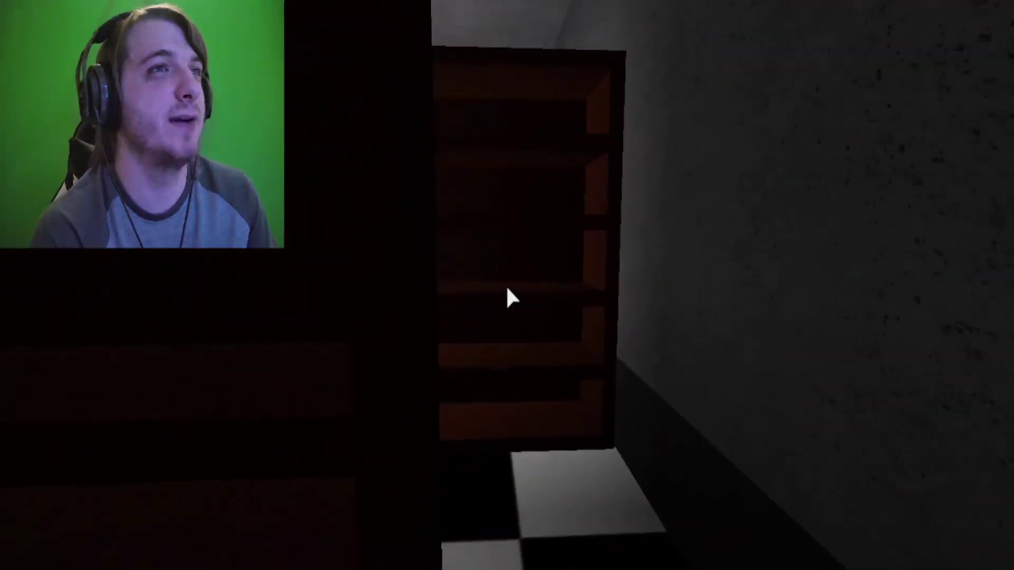
Look over the dark wooden shelves and grey room, then head to the railed catwalk
key("w")
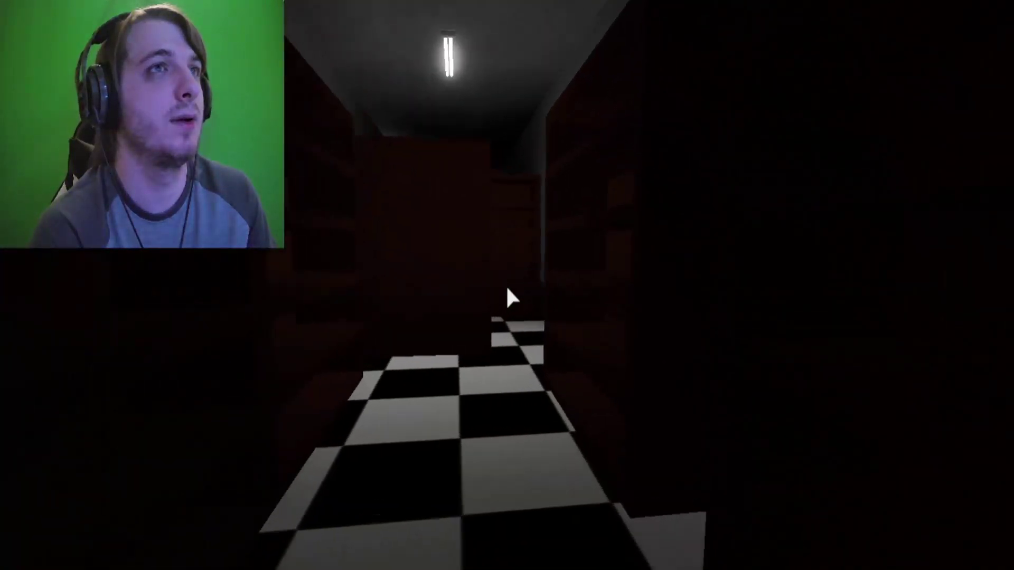
key("w")
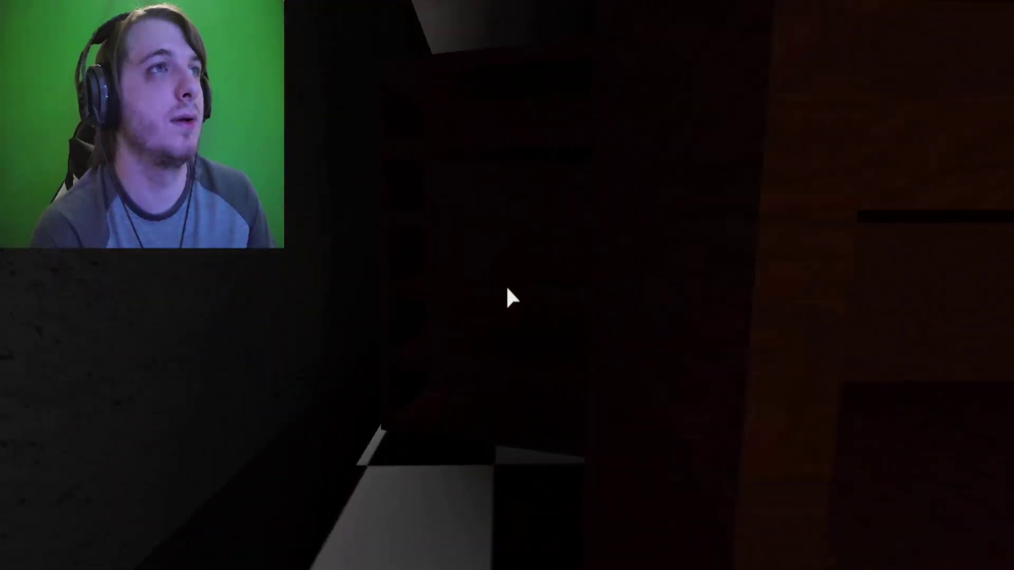
key("w")
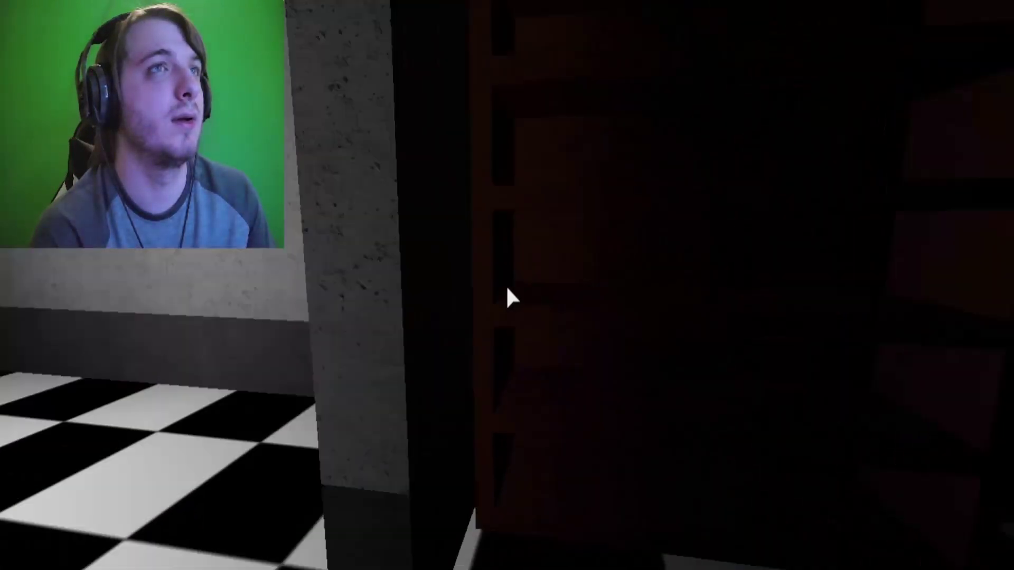
key("w")
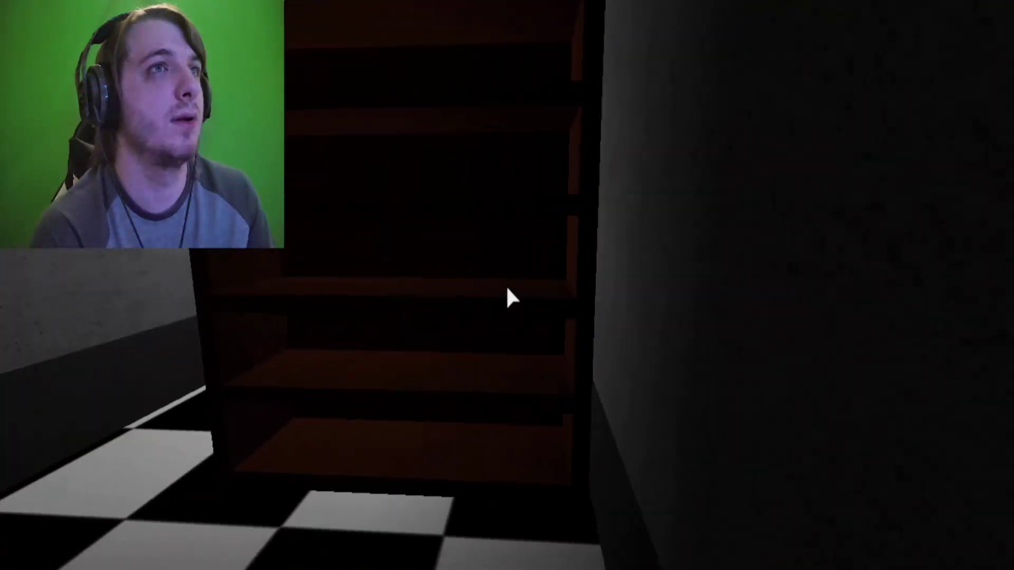
key("w")
key("w")
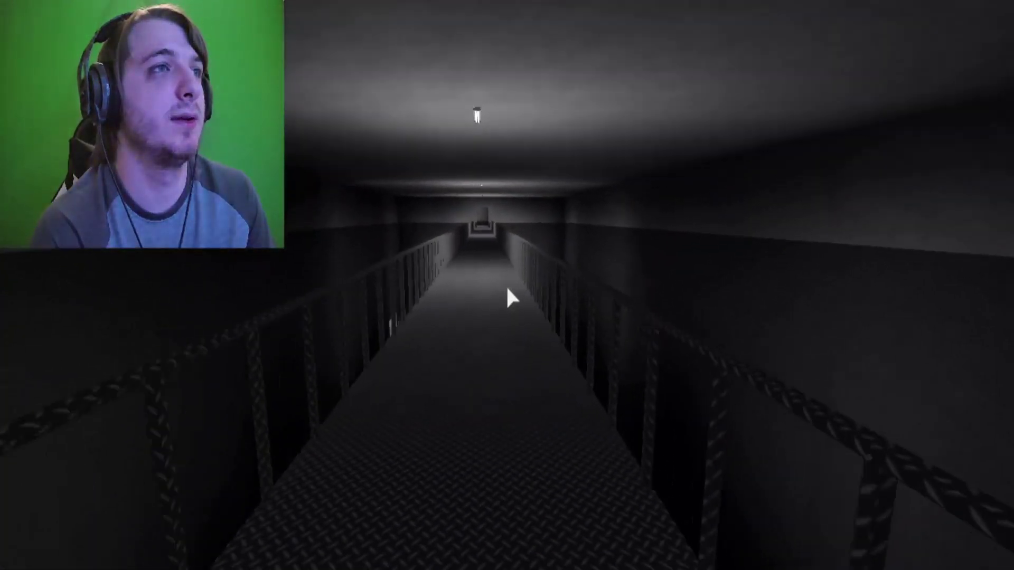
Cross the metal walkway into the checkered corridor past the smiley wall
key("w")
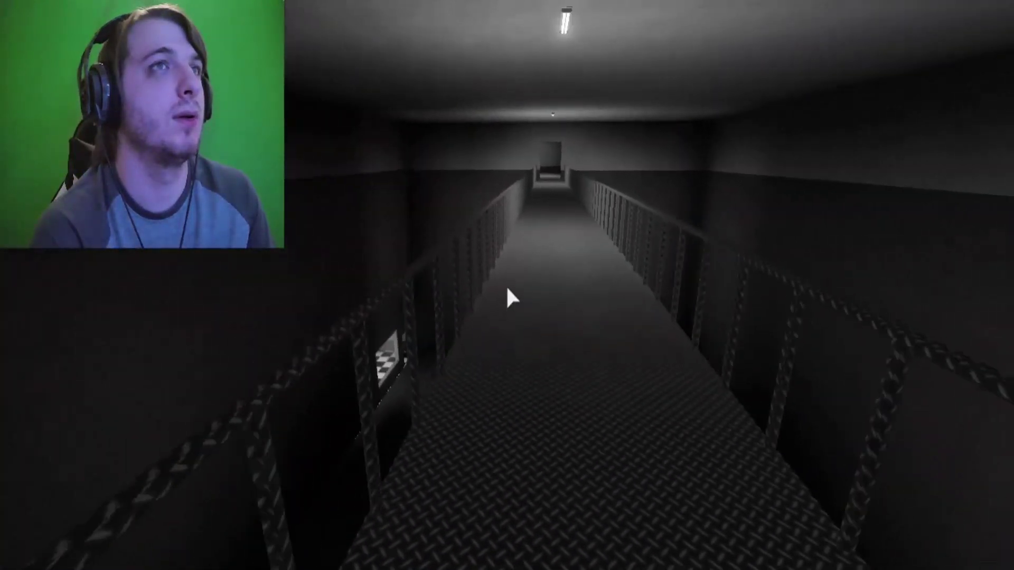
key("w")
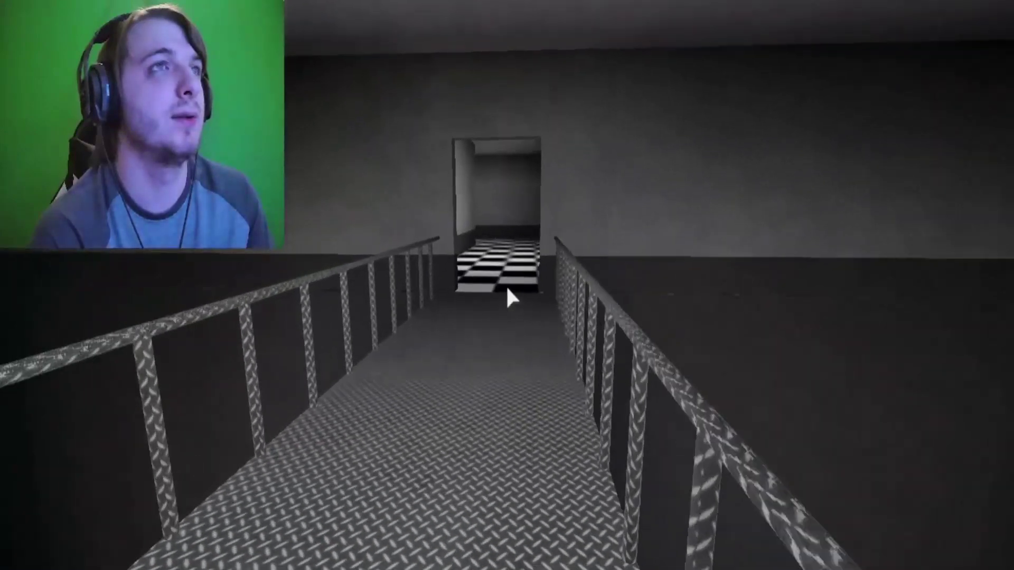
key("w")
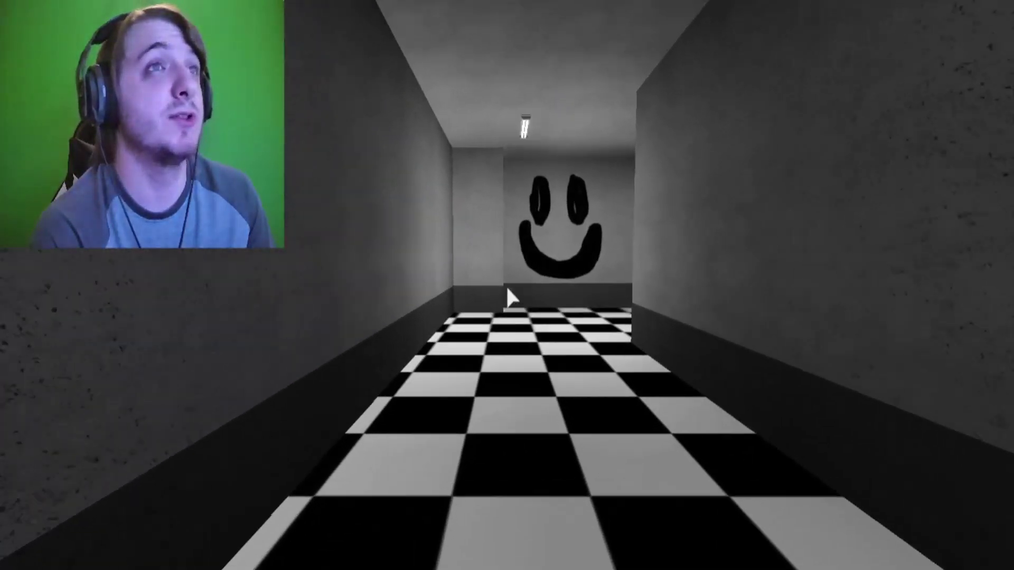
key("w")
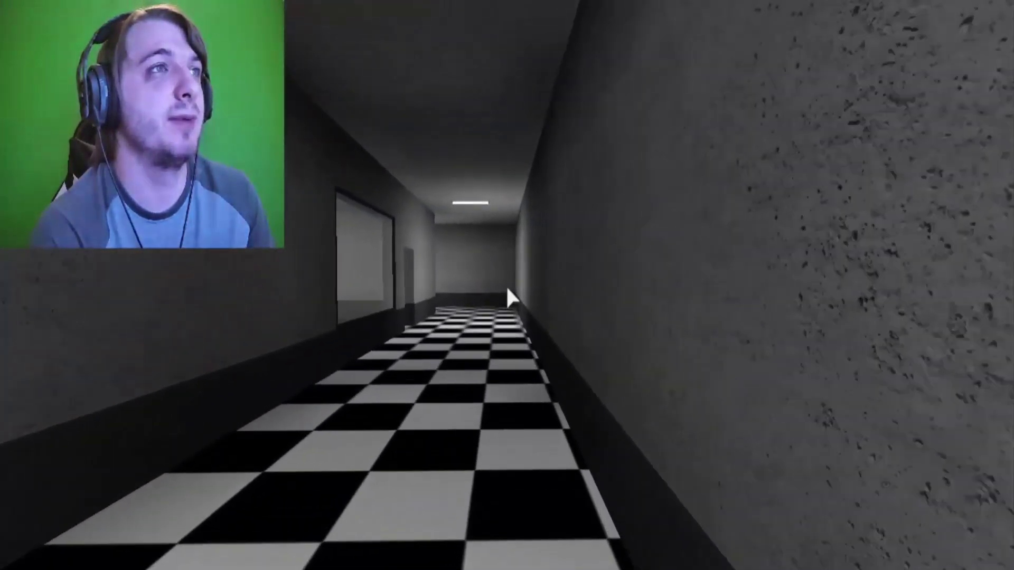
Check the first desk room, then continue down the corridor toward the fenced room
key("w")
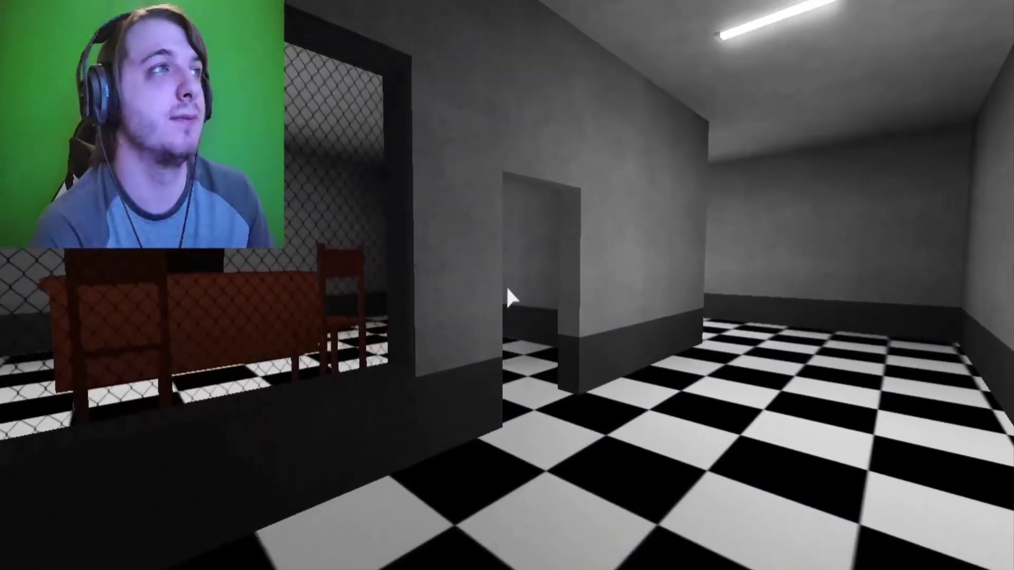
key("w")
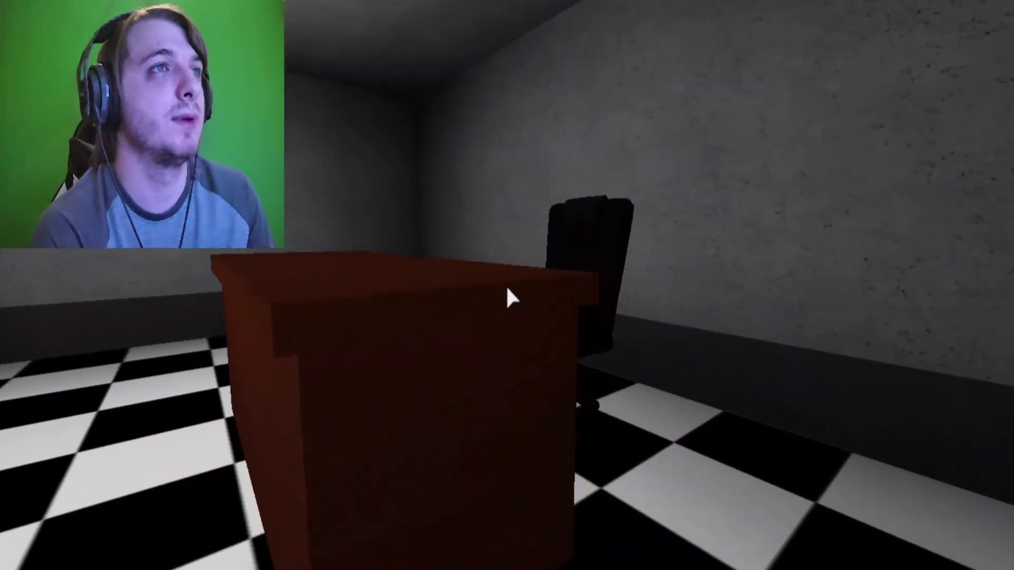
key("w")
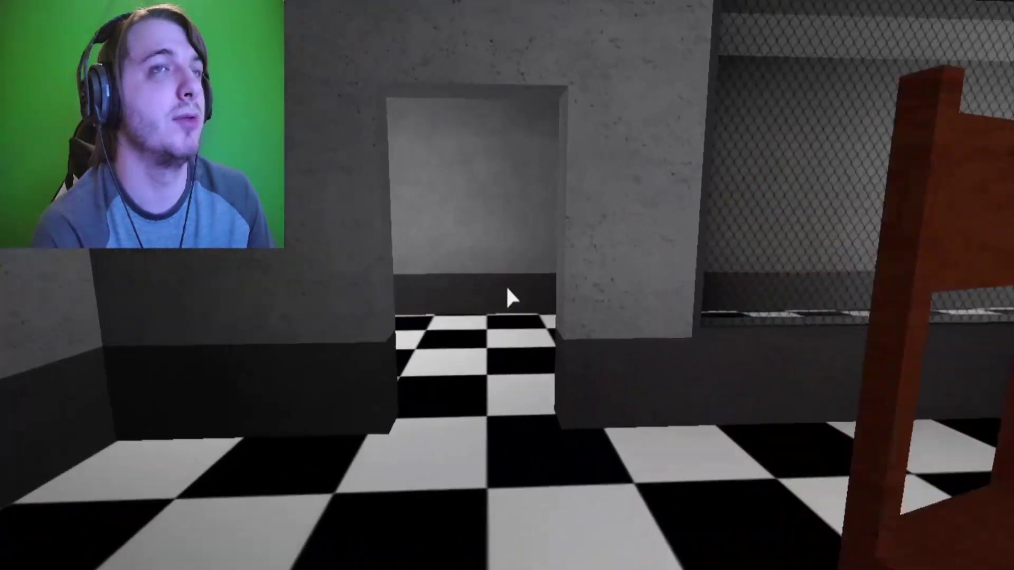
key("w")
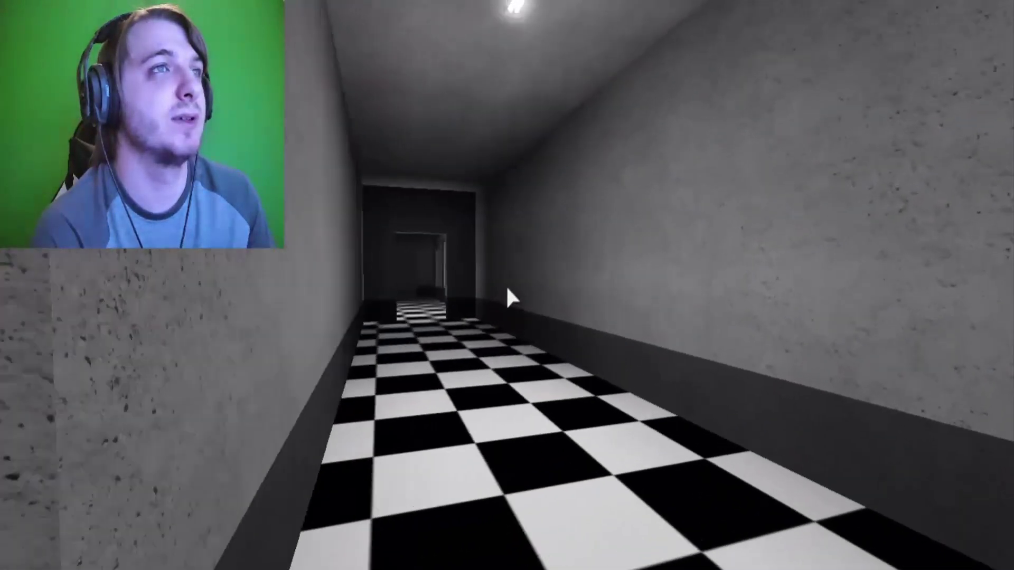
key("w")
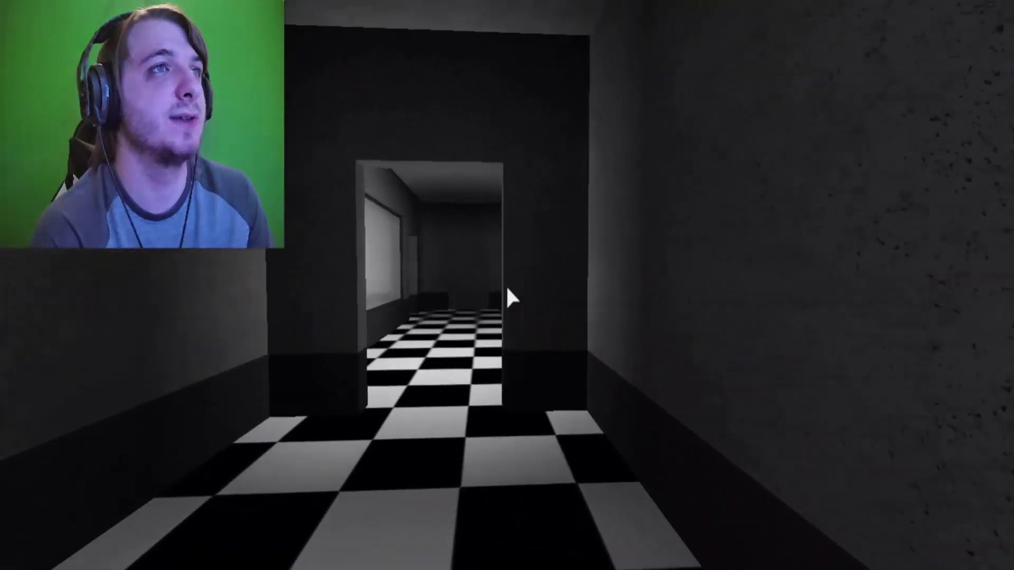
key("w")
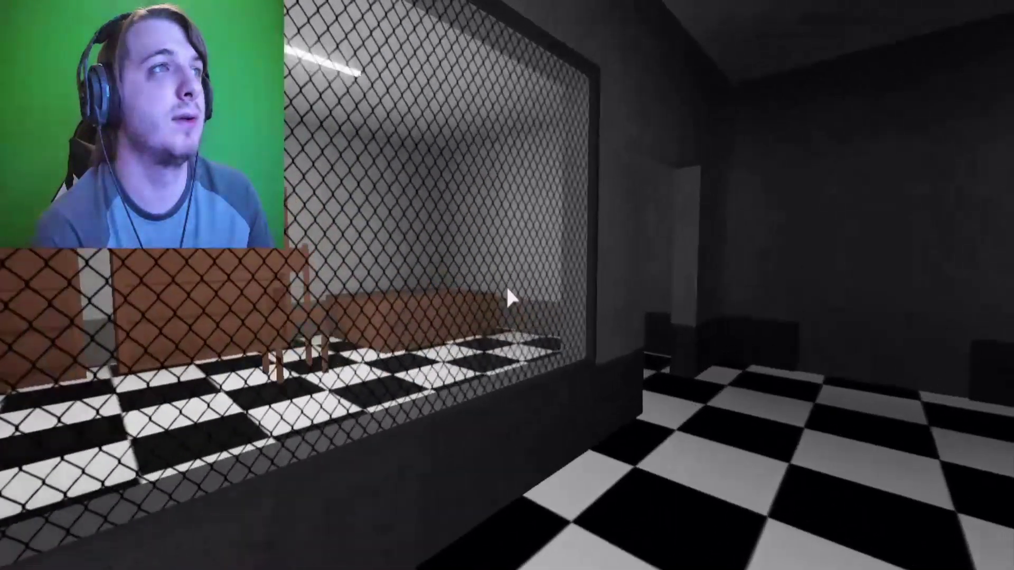
Search the second desk room and the shelf room, then return to the corridor
key("w")
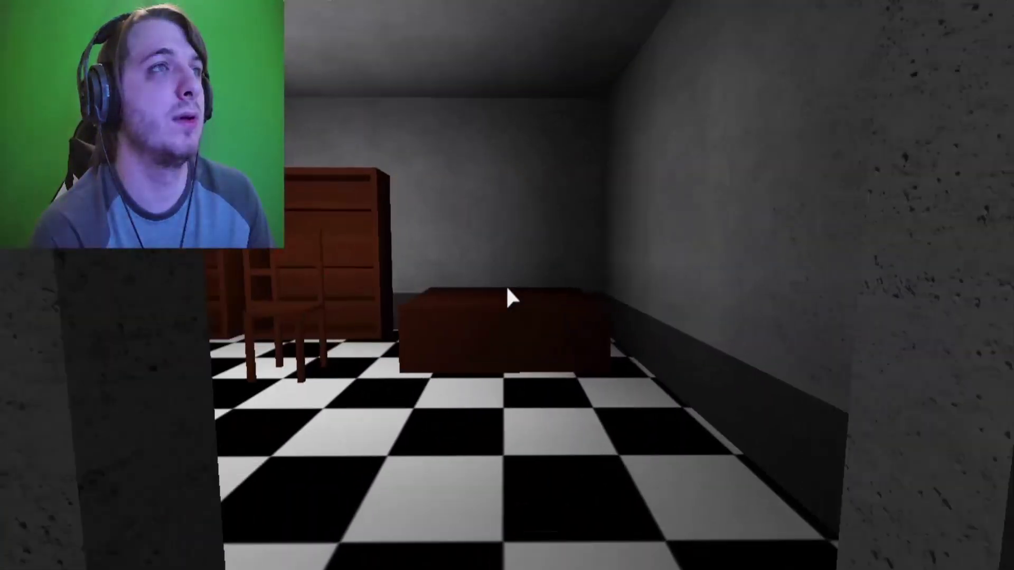
key("w")
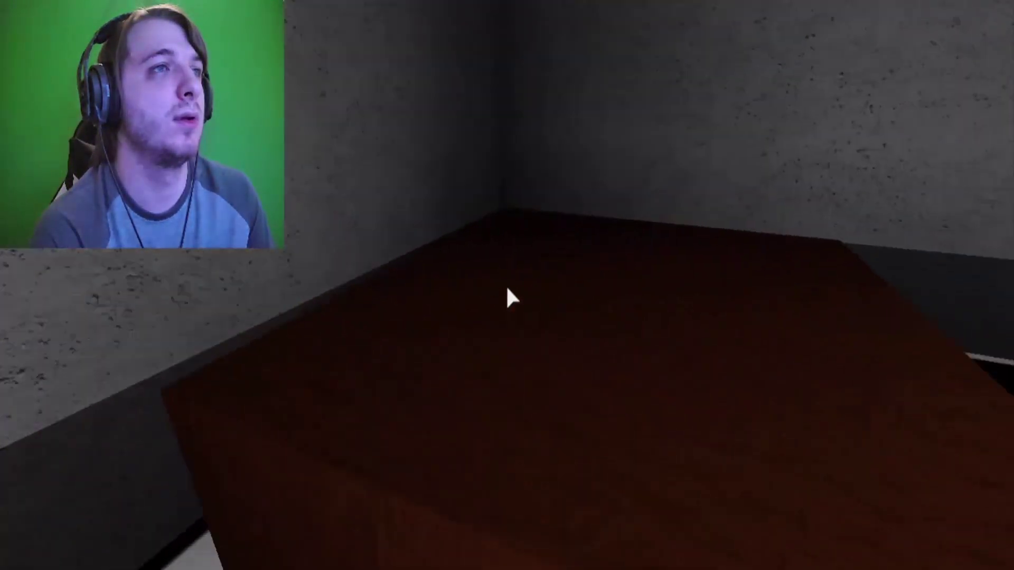
key("w")
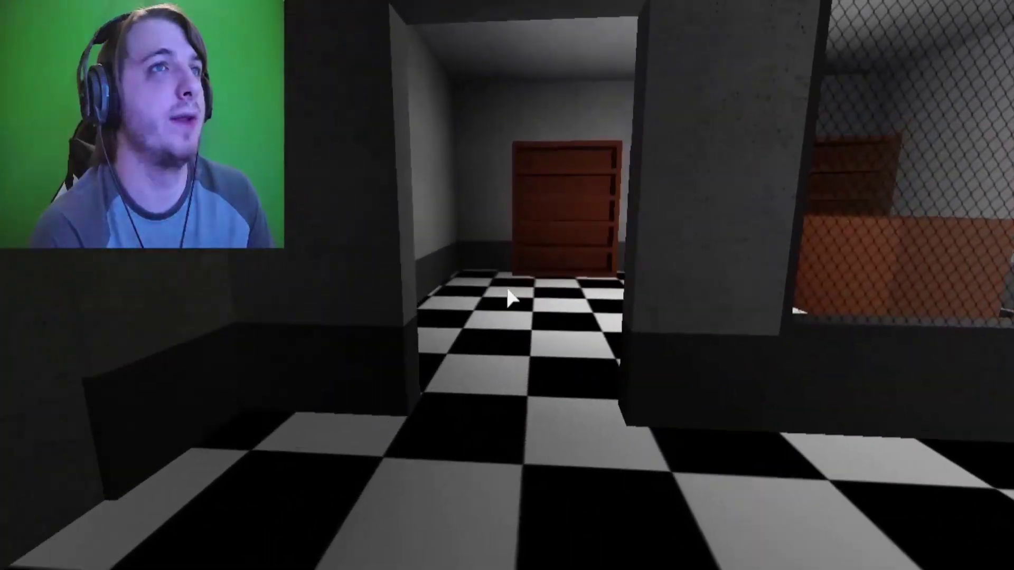
key("w")
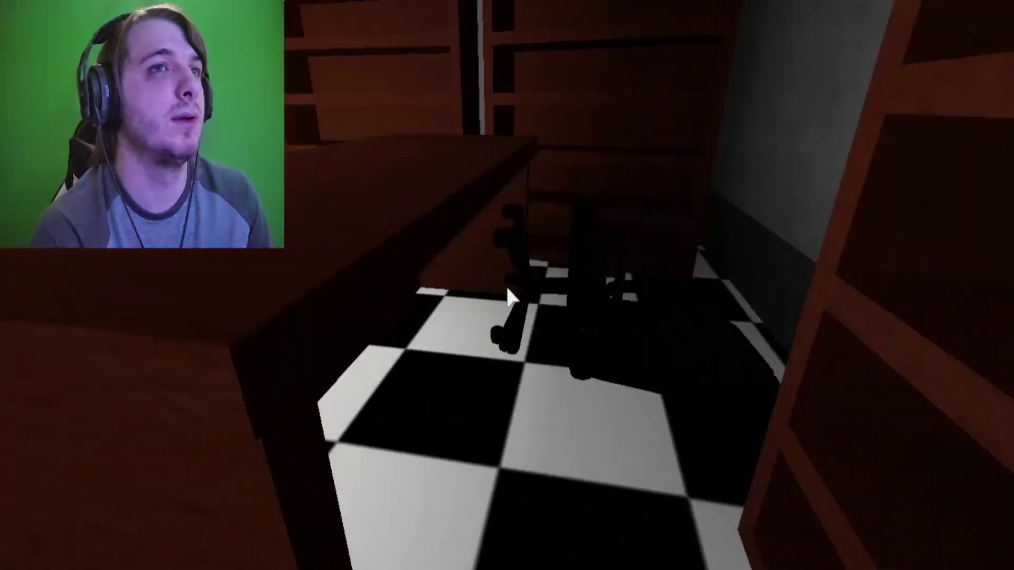
key("w")
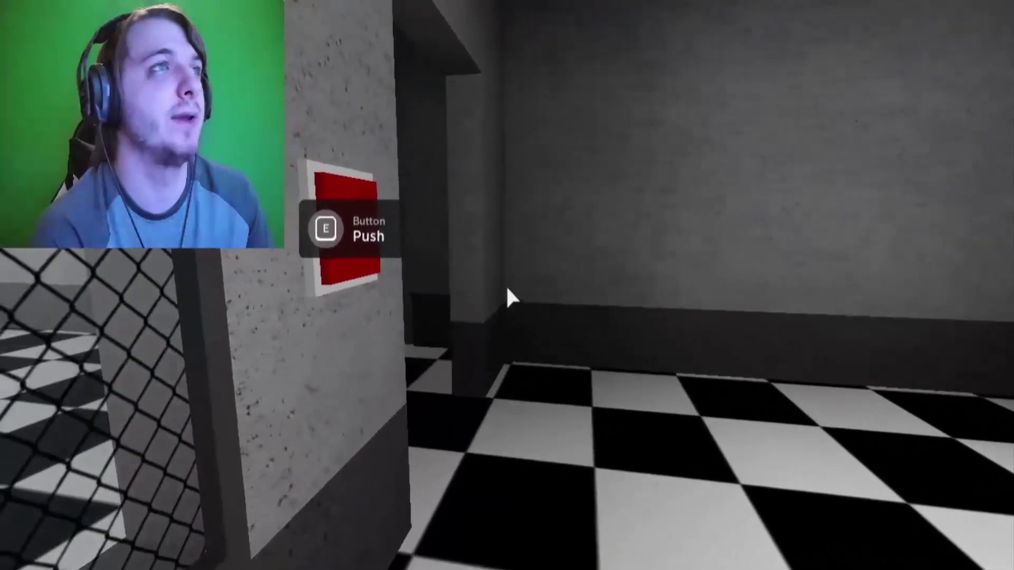
Walk through the bookshelf room and up to the locker
key("w")
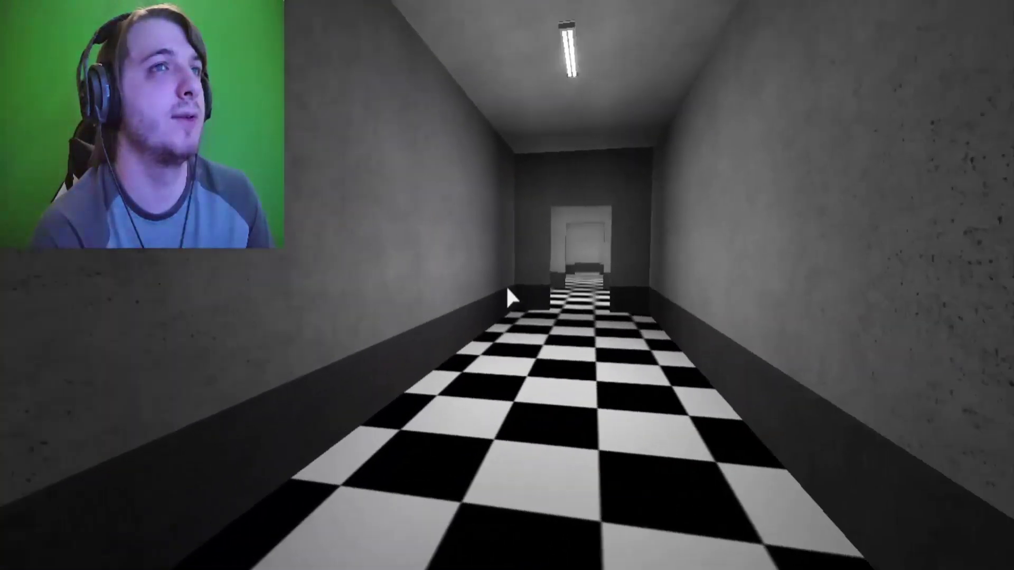
key("w")
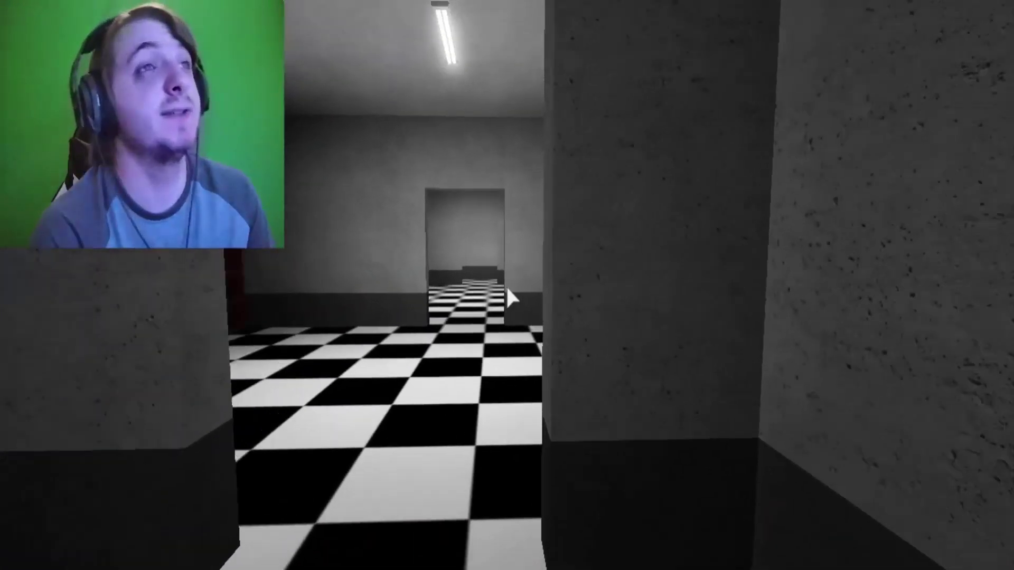
key("w")
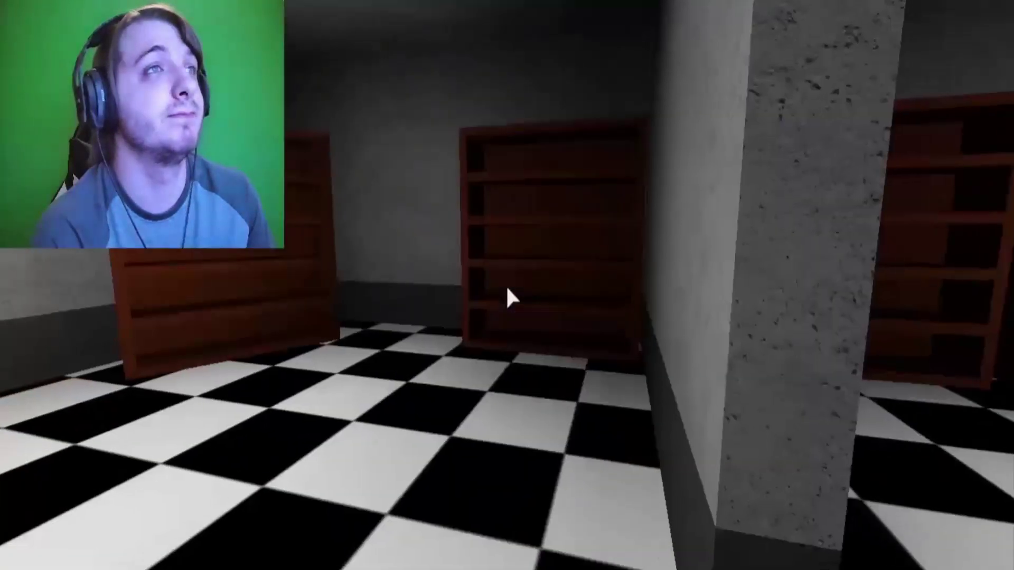
key("w")
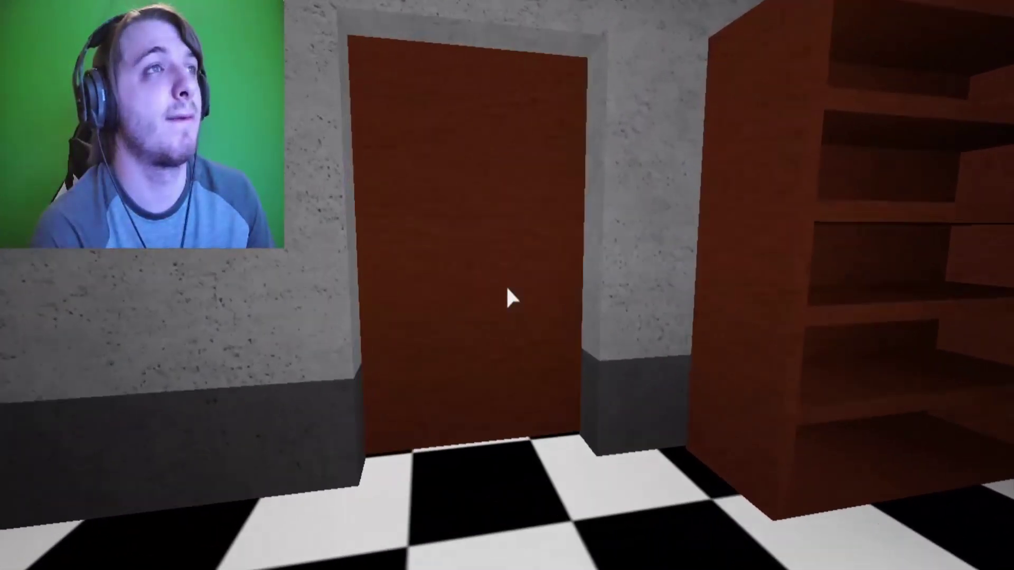
key("w")
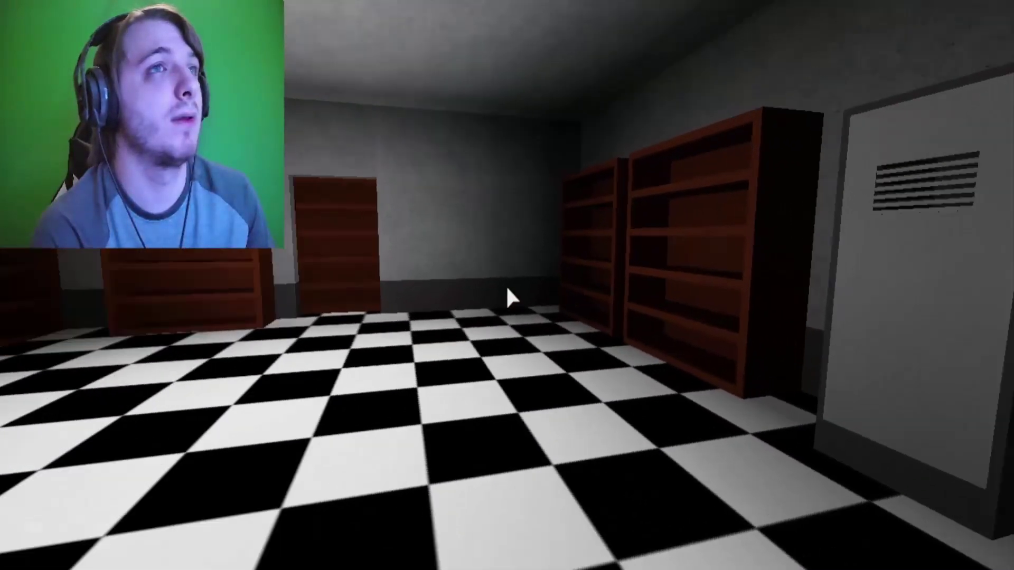
Hide in the locker with its door shut for about 30 seconds, then step out
key("e")
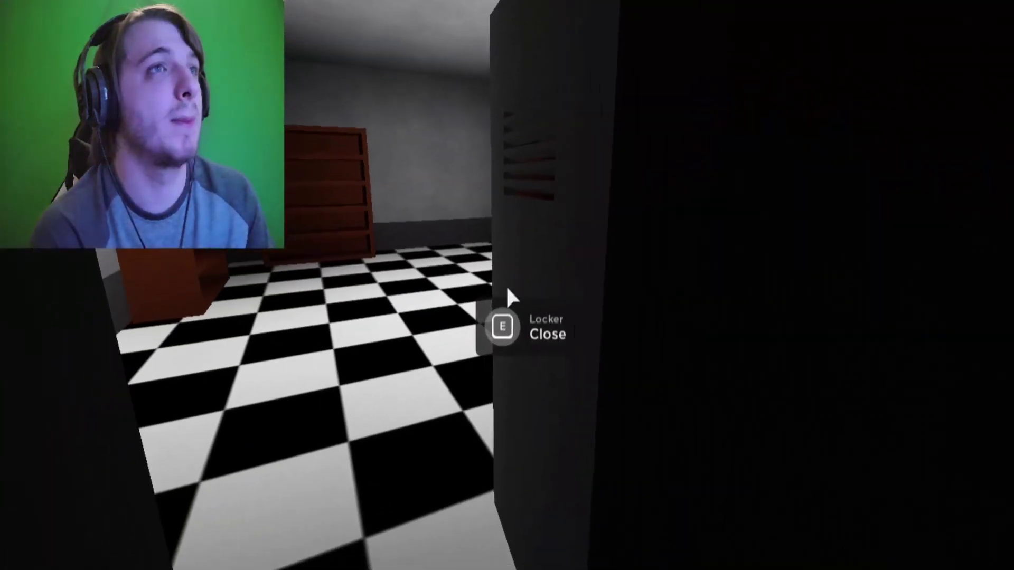
key("e")
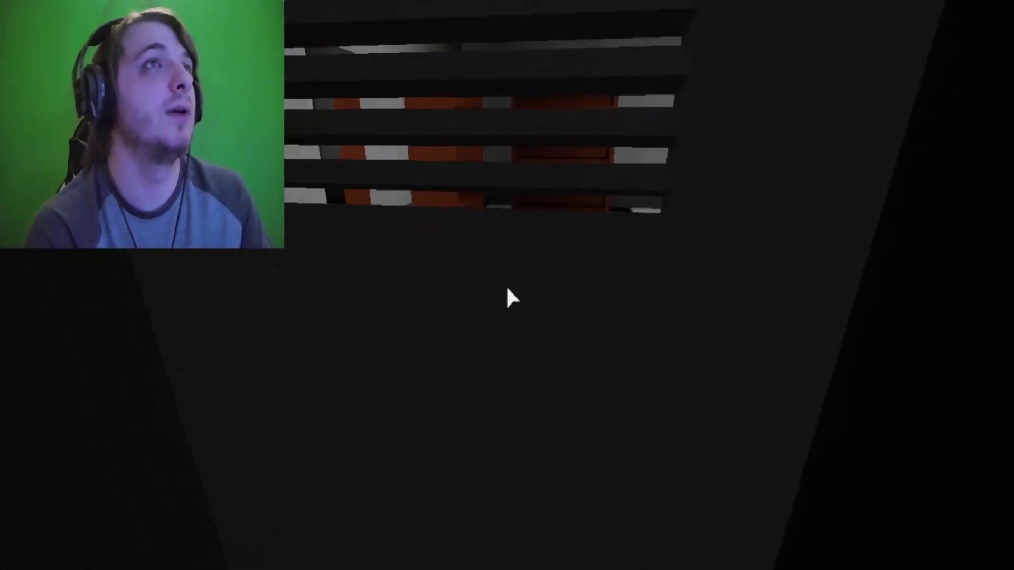
key("e")
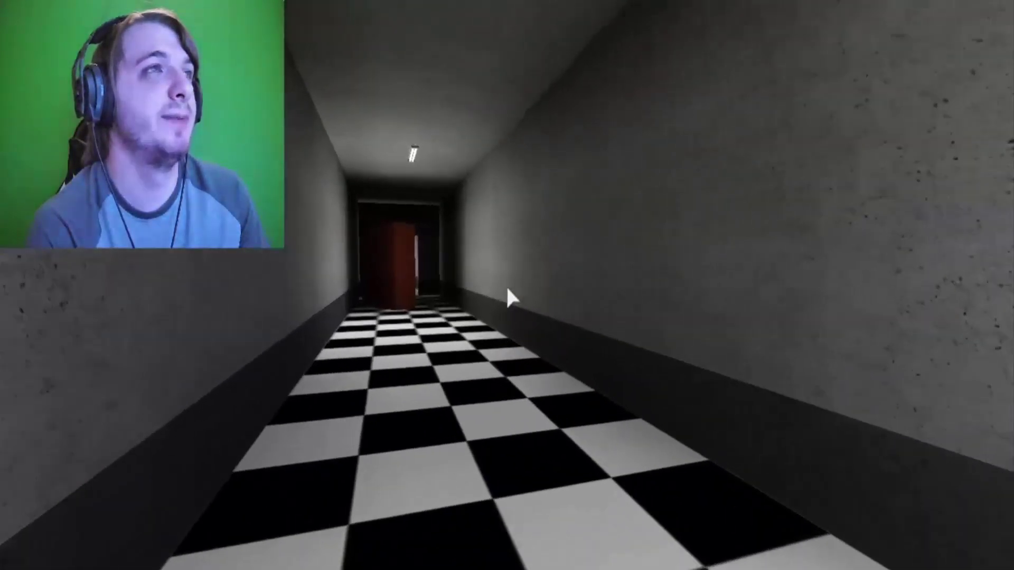
Walk past the red door and read the floor note giving code 85912764
key("w")
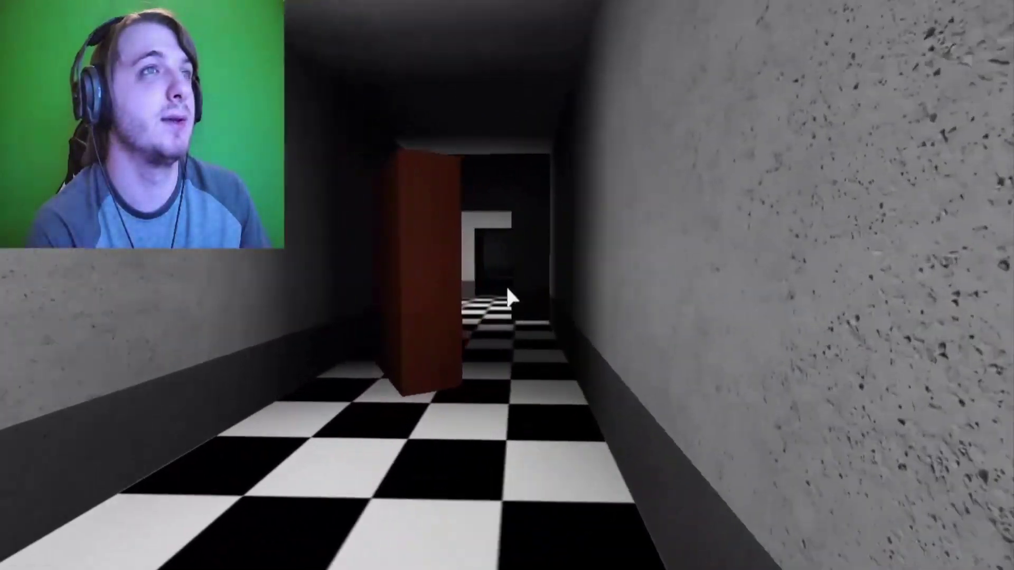
key("e")
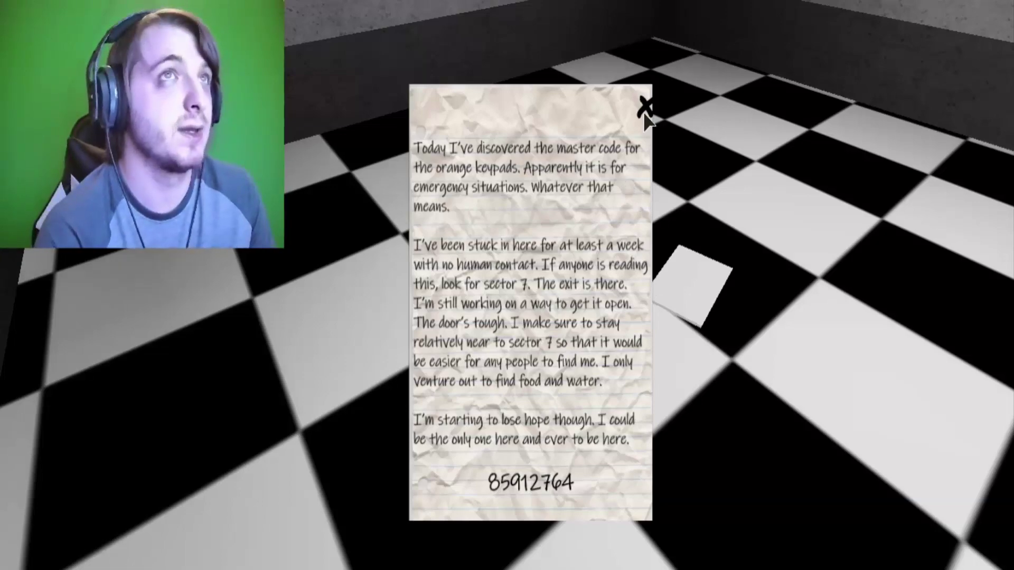
Close the note and walk the checkered corridors to the keypad beside the door
left_click(645, 111)
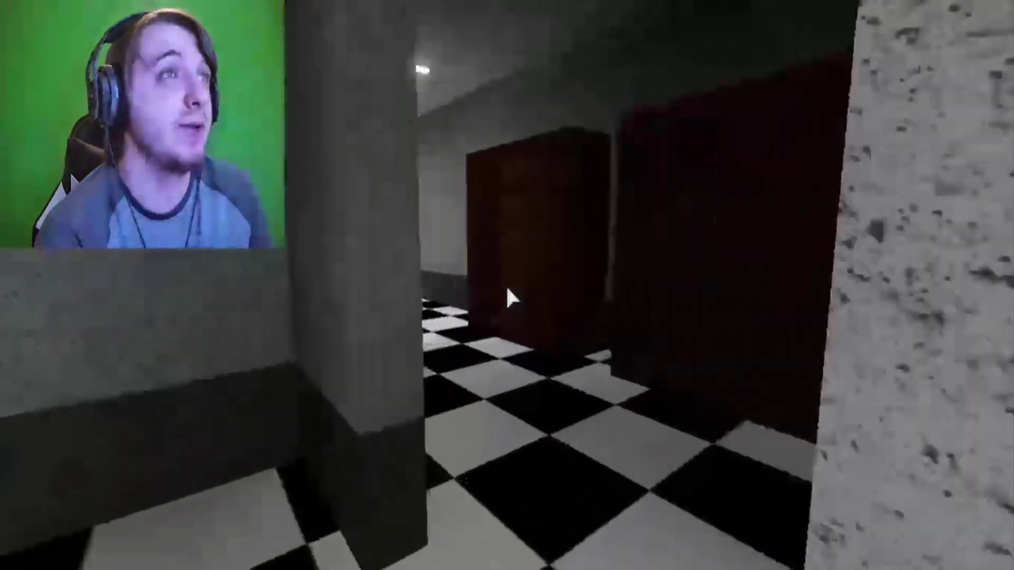
key("w")
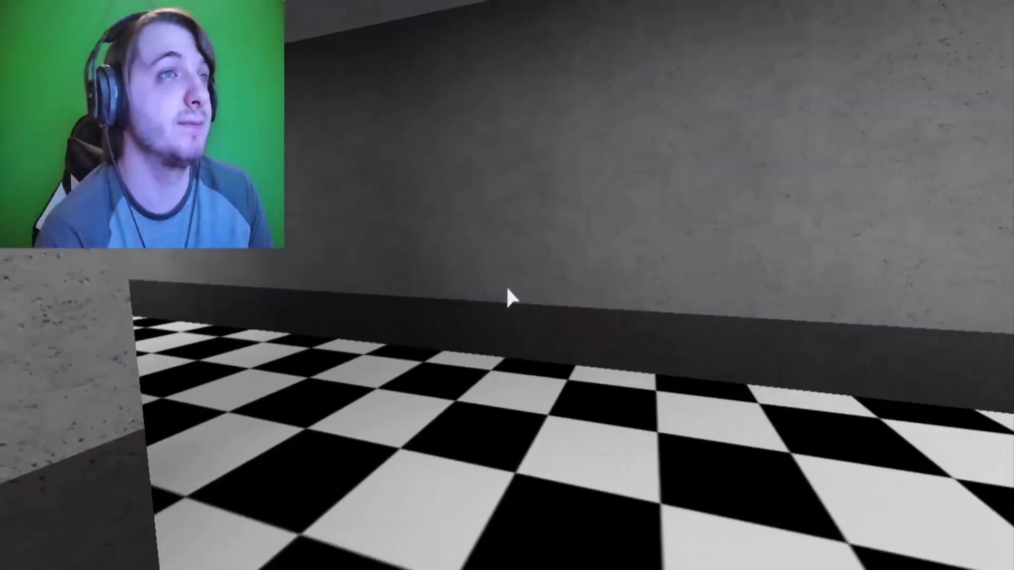
key("w")
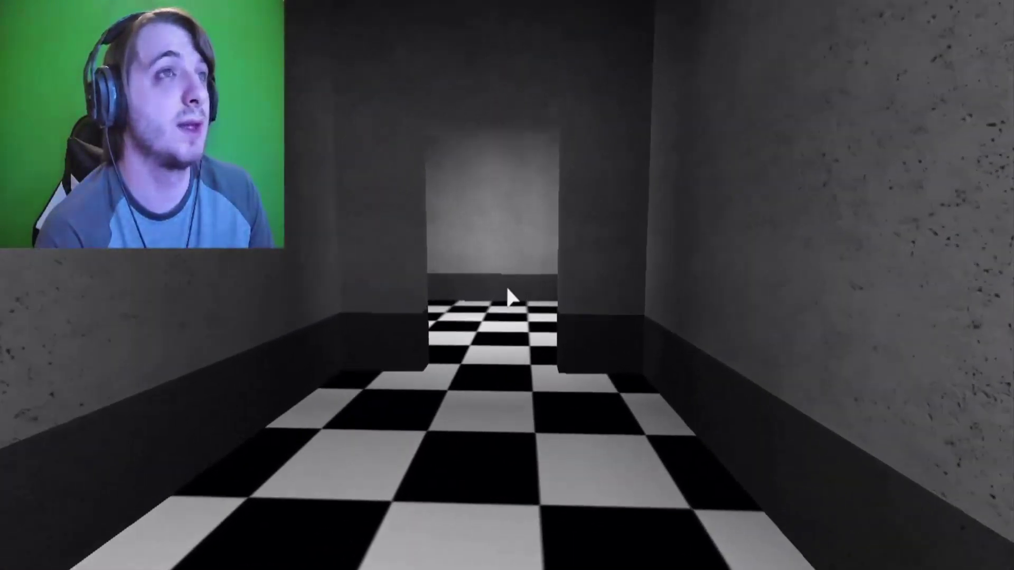
key("w")
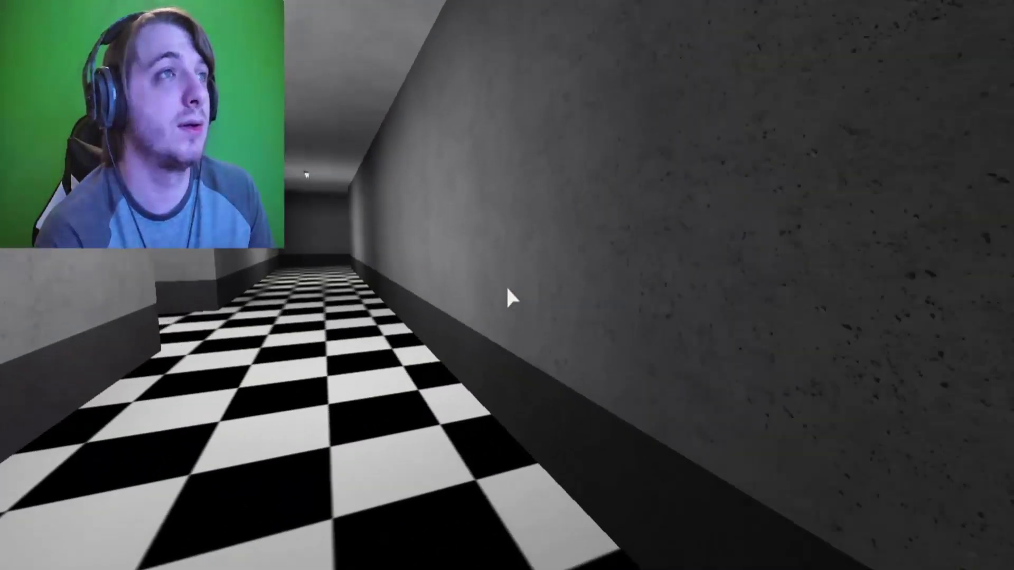
key("w")
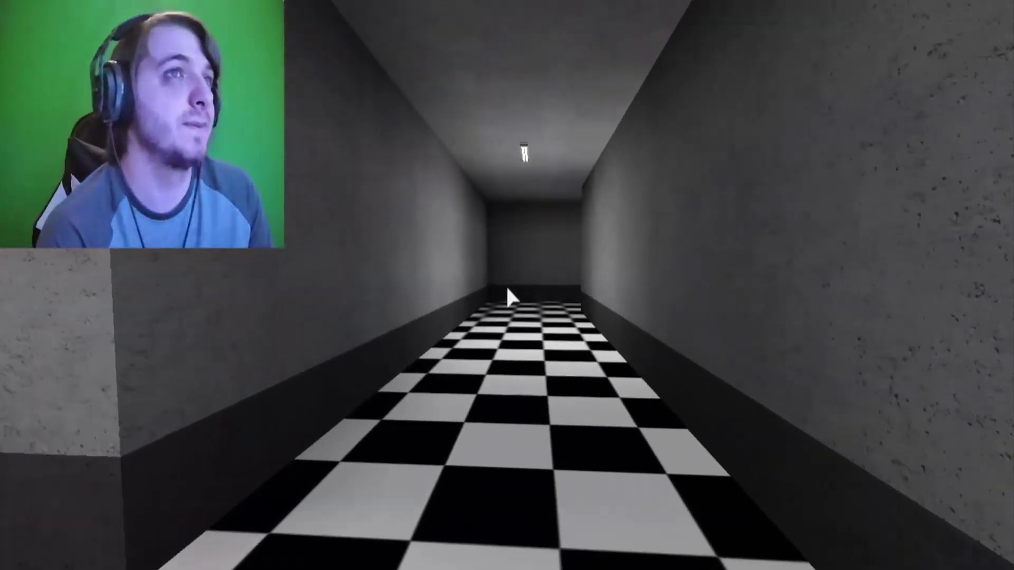
key("w")
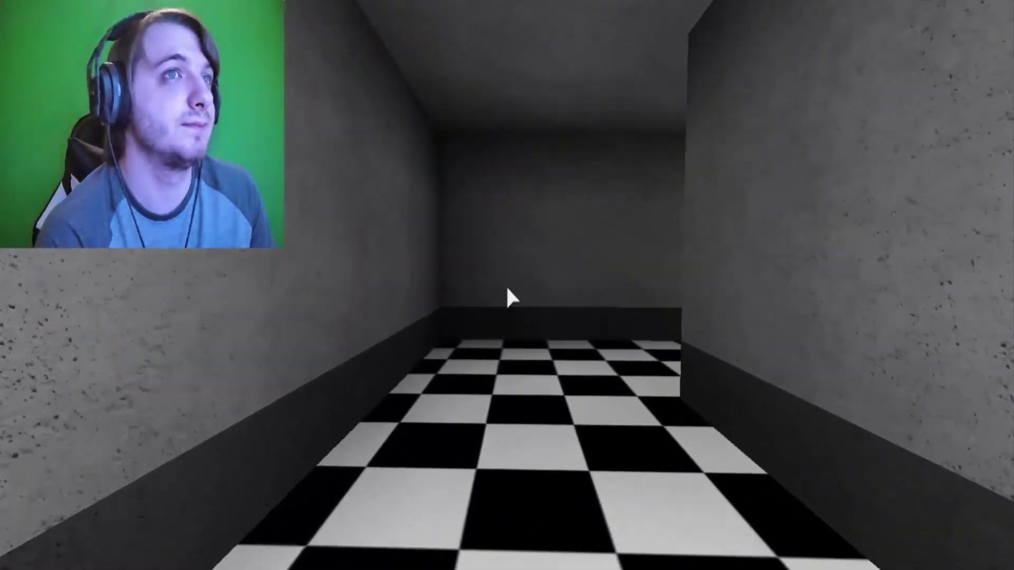
key("w")
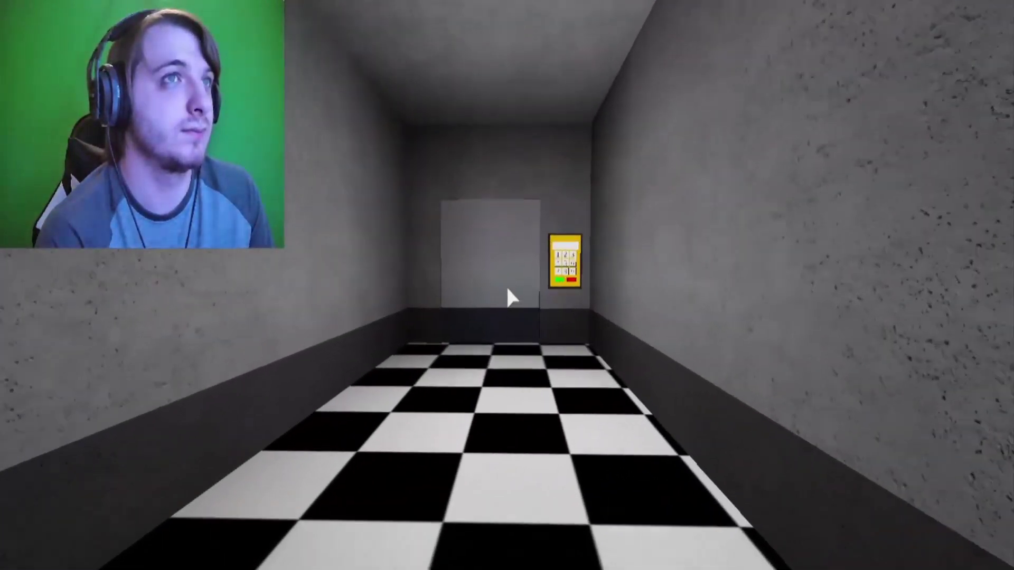
key("w")
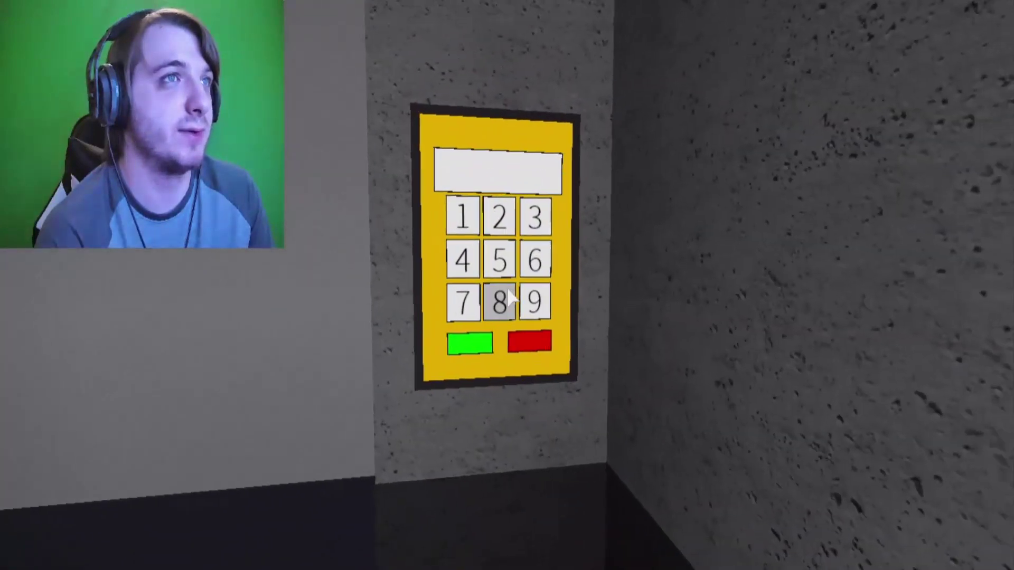
Enter code 85912764 on the keypad and submit it
left_click(509, 296)
left_click(509, 292)
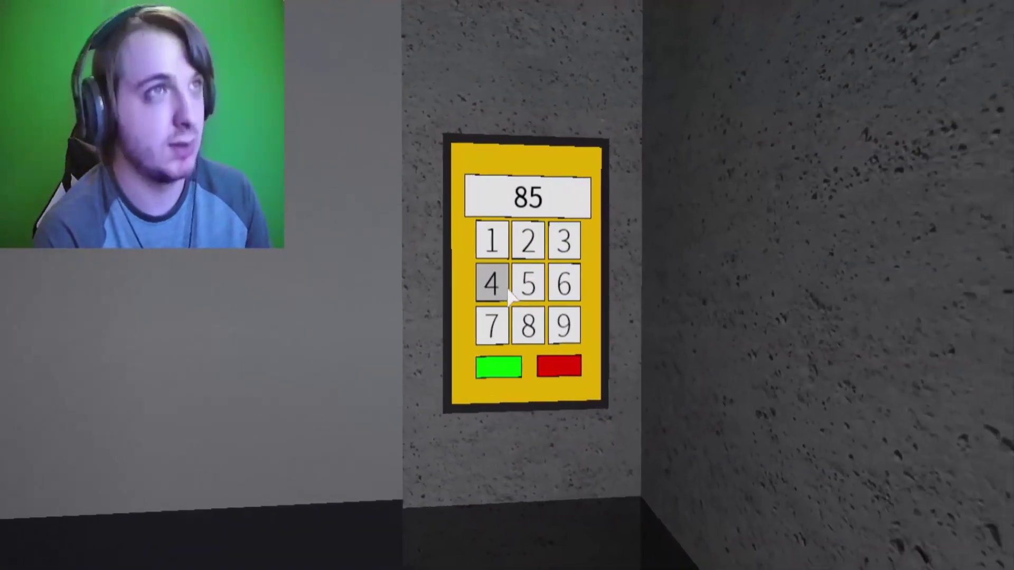
left_click(511, 296)
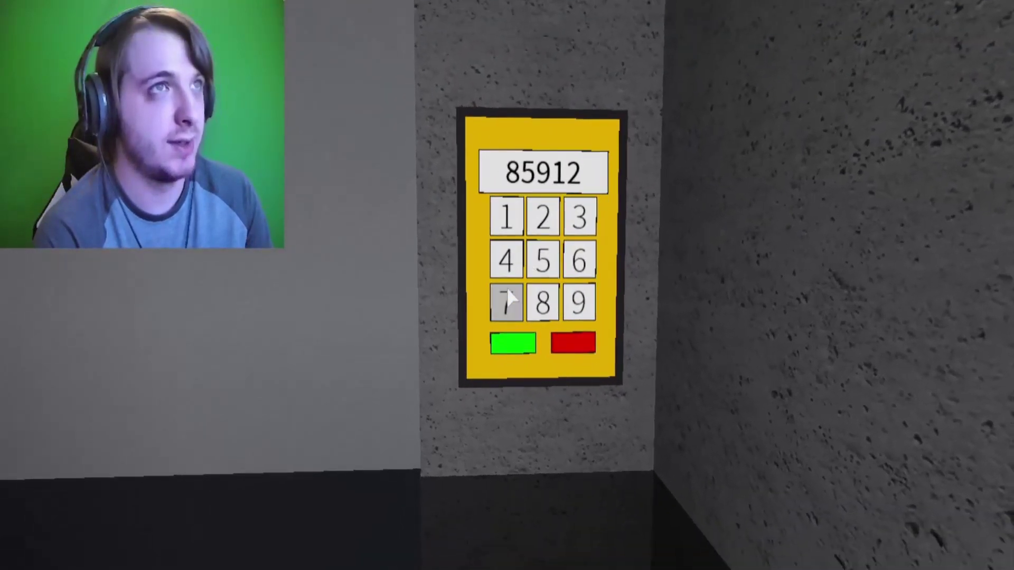
left_click(511, 295)
left_click(511, 294)
left_click(511, 296)
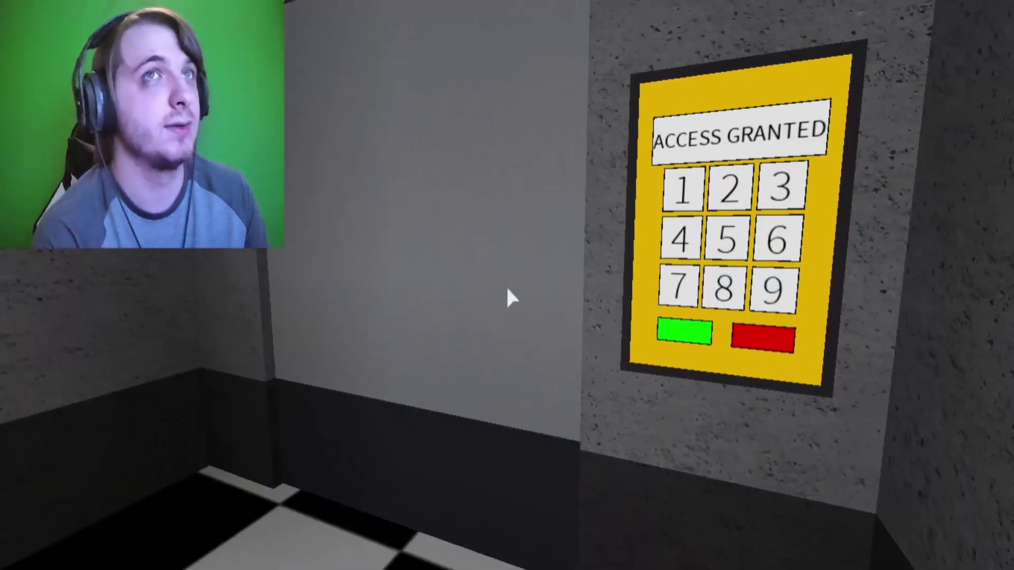
Walk into the newly opened lit checkered corridor and continue along it
key("w")
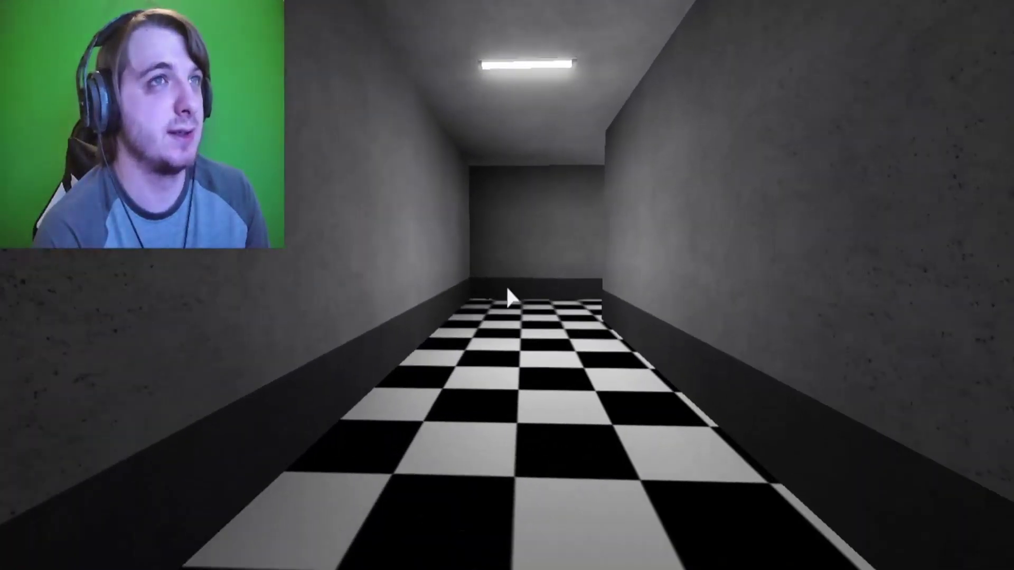
key("w")
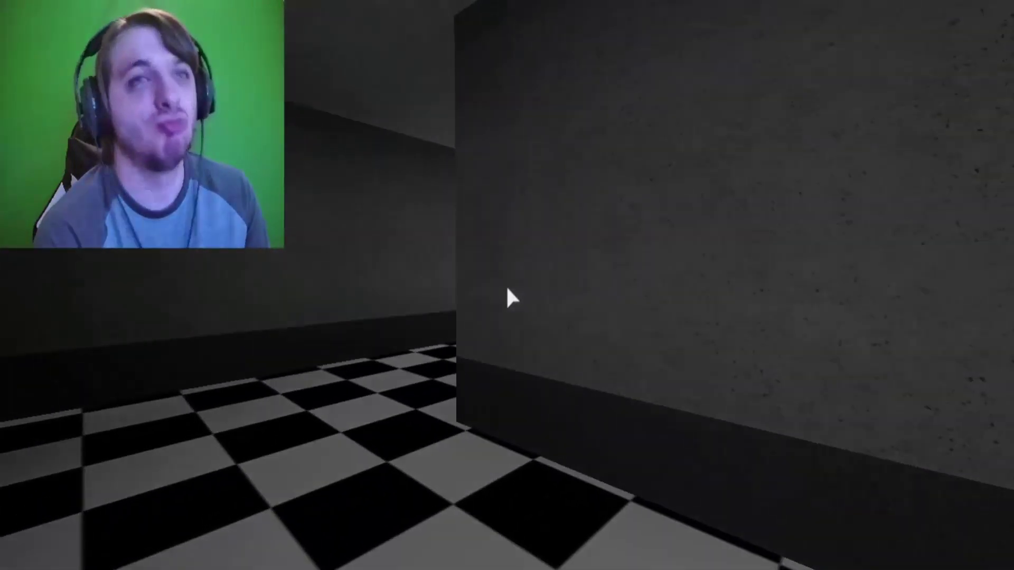